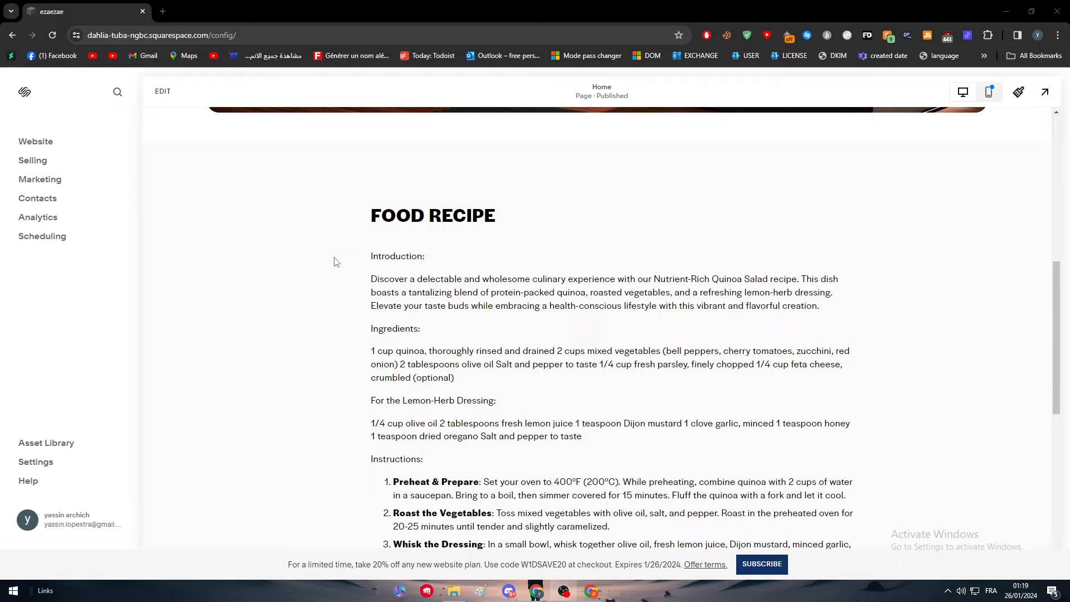
Step: Review the published home page preview from the brand banner down through the Food Recipe section
{"action": "scroll", "coordinate": [273, 304], "scroll_direction": "up", "scroll_amount": 7}
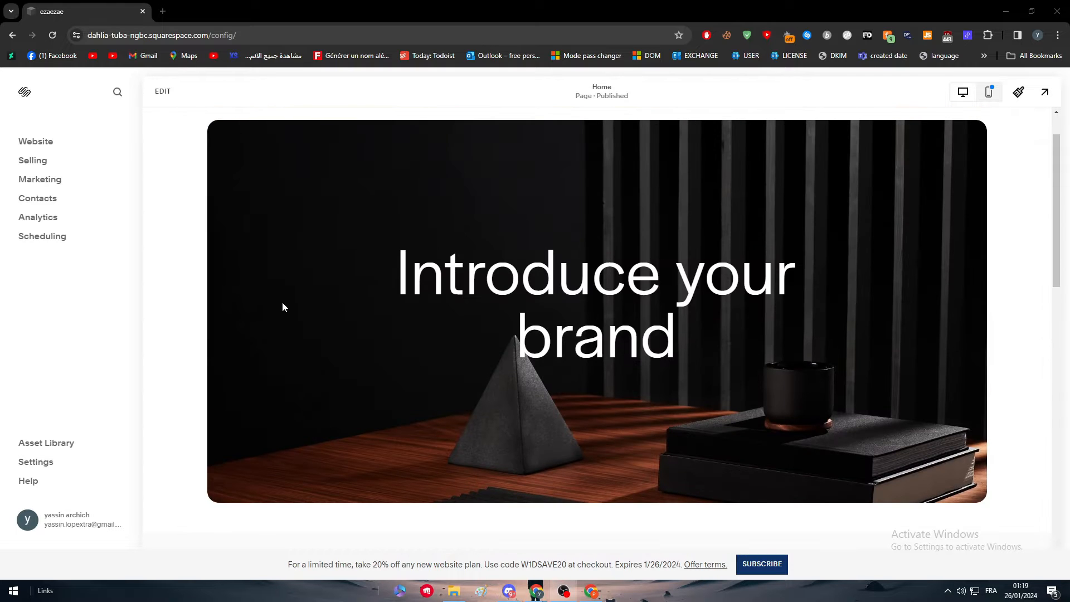
{"action": "scroll", "coordinate": [277, 277], "scroll_direction": "down", "scroll_amount": 15}
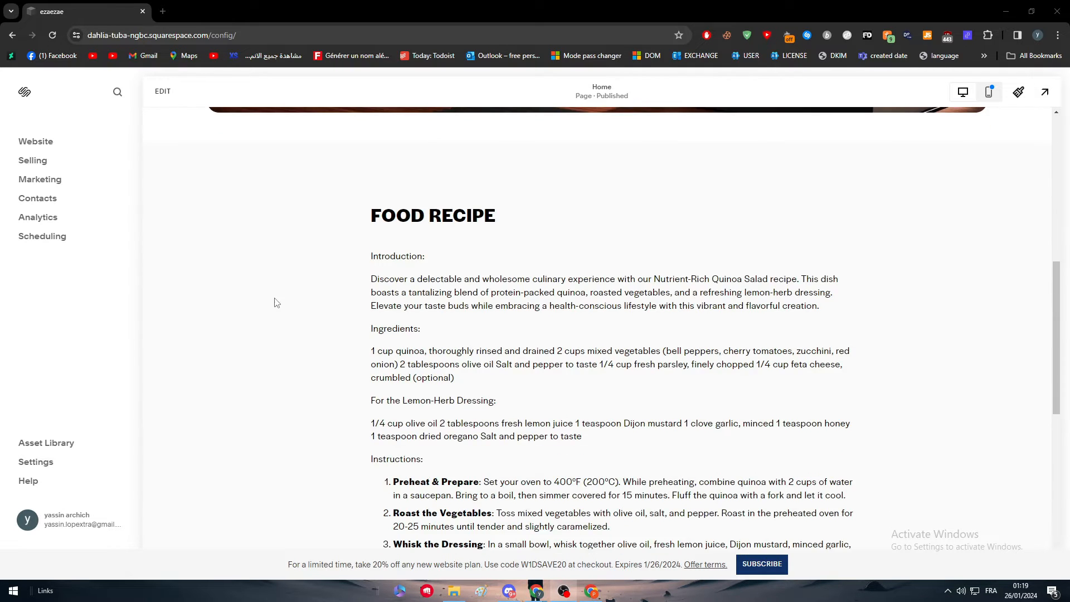
{"action": "scroll", "coordinate": [305, 308], "scroll_direction": "up", "scroll_amount": 7}
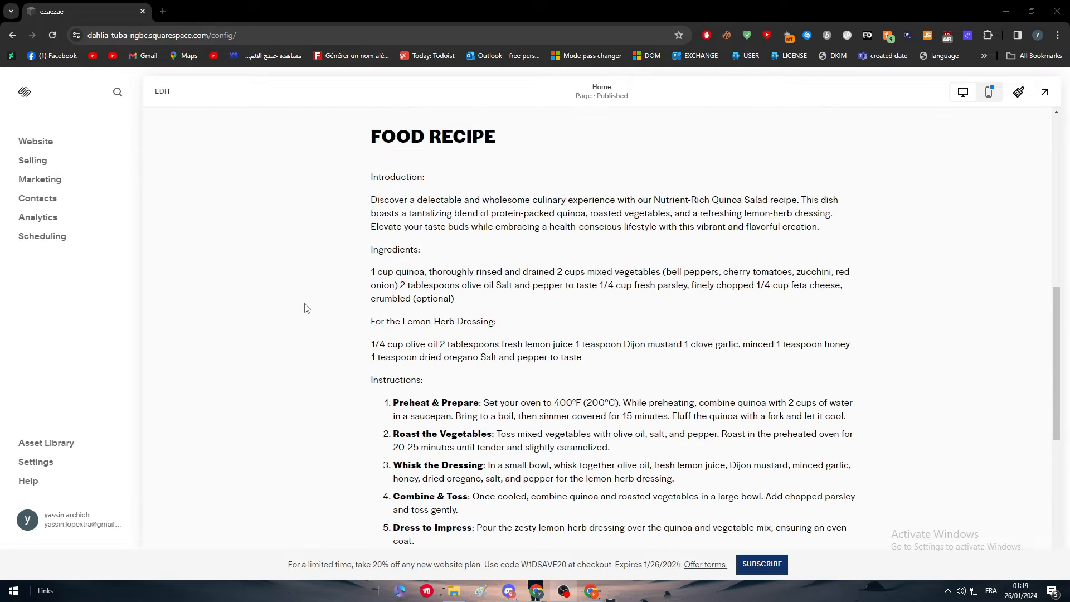
{"action": "scroll", "coordinate": [283, 370], "scroll_direction": "up", "scroll_amount": 8}
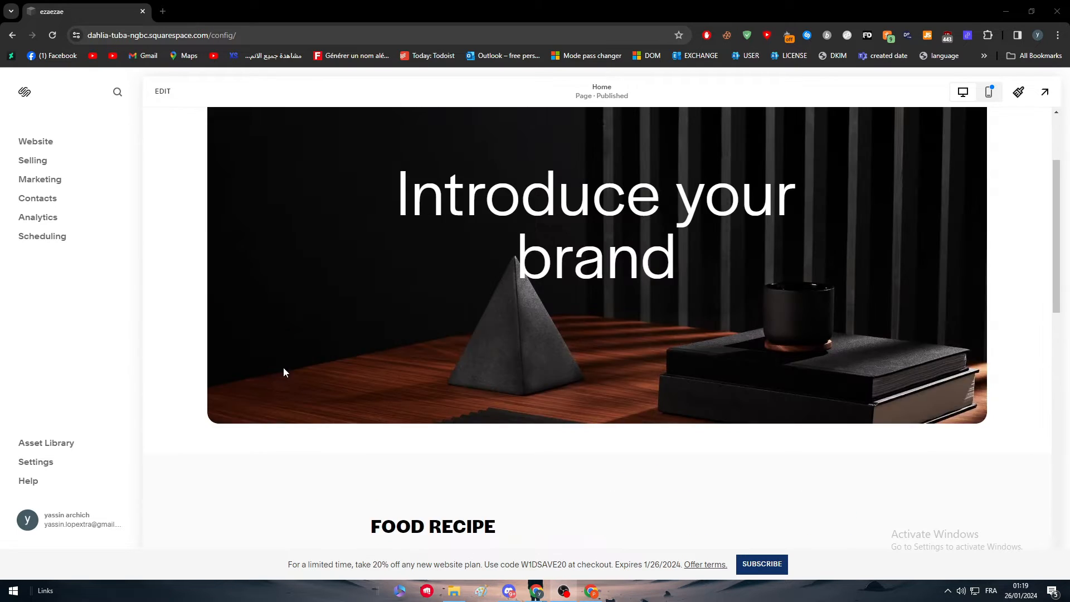
{"action": "scroll", "coordinate": [273, 357], "scroll_direction": "down", "scroll_amount": 12}
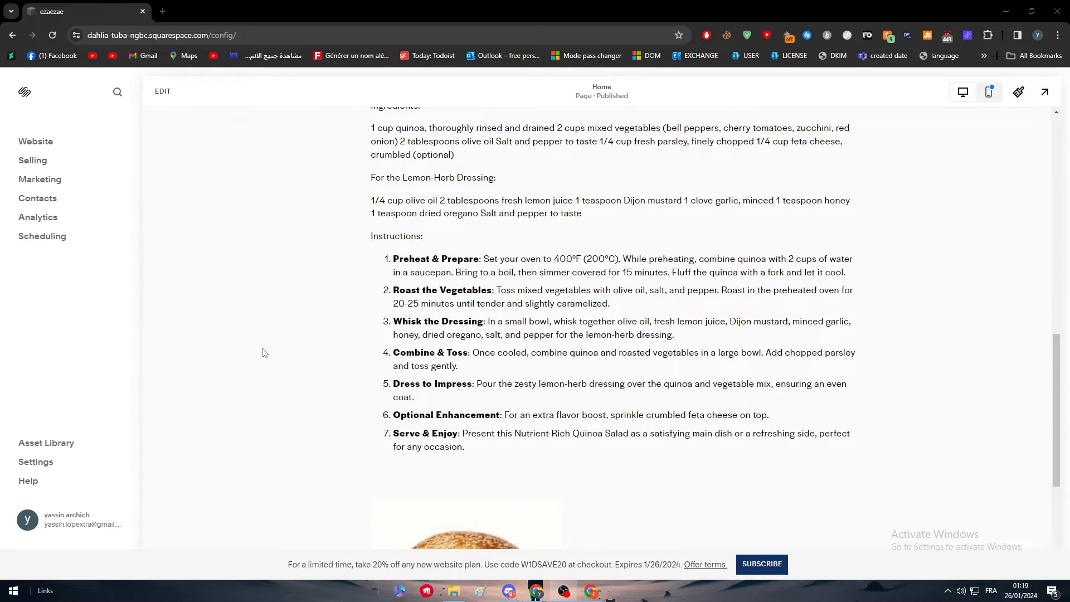
{"action": "scroll", "coordinate": [560, 347], "scroll_direction": "up", "scroll_amount": 9}
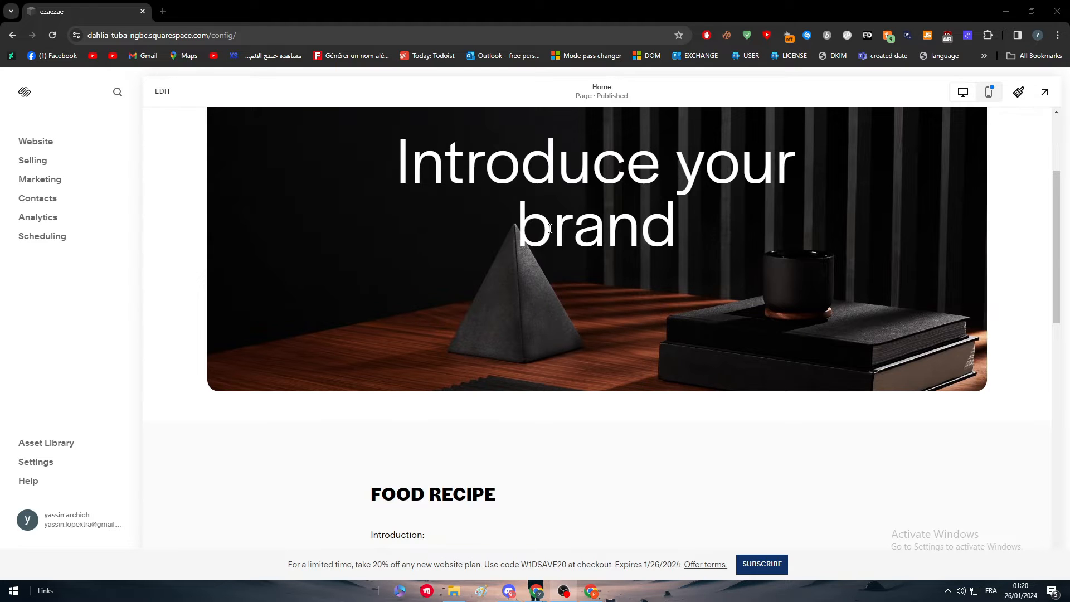
{"action": "scroll", "coordinate": [713, 244], "scroll_direction": "down", "scroll_amount": 5}
{"action": "left_click_drag", "start_coordinate": [1057, 310], "coordinate": [1030, 173]}
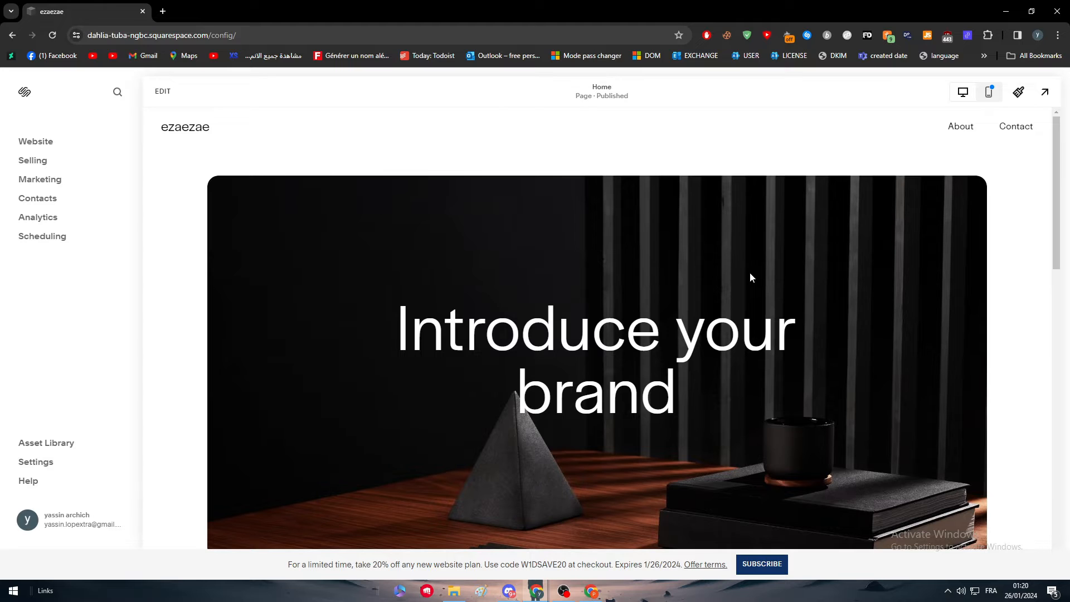
{"action": "scroll", "coordinate": [753, 272], "scroll_direction": "down", "scroll_amount": 2}
{"action": "scroll", "coordinate": [476, 227], "scroll_direction": "up", "scroll_amount": 2}
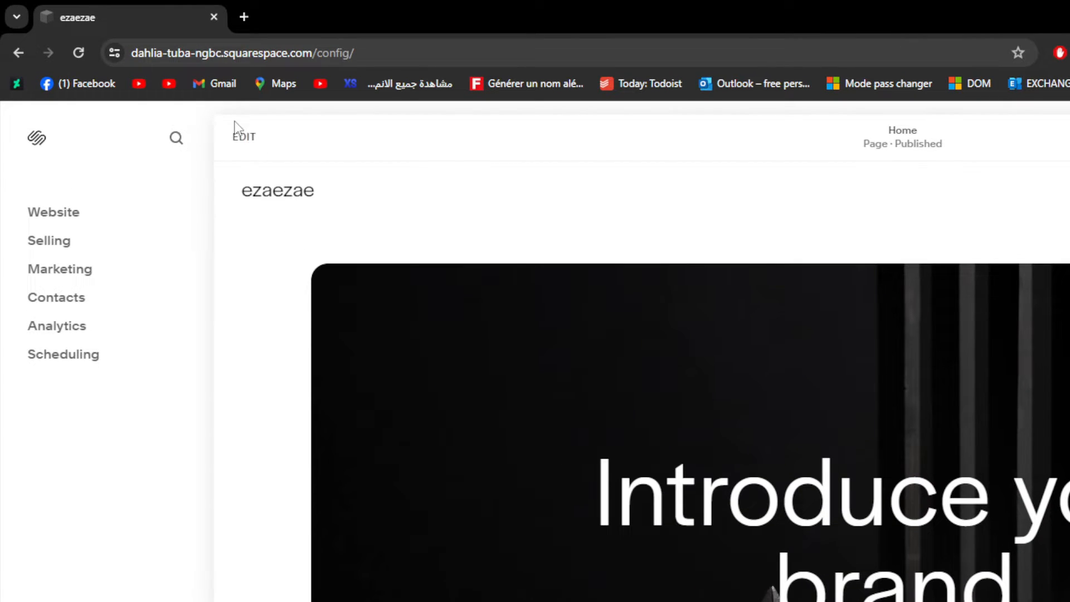
Step: Open the Home page for editing
{"action": "left_click", "coordinate": [244, 139]}
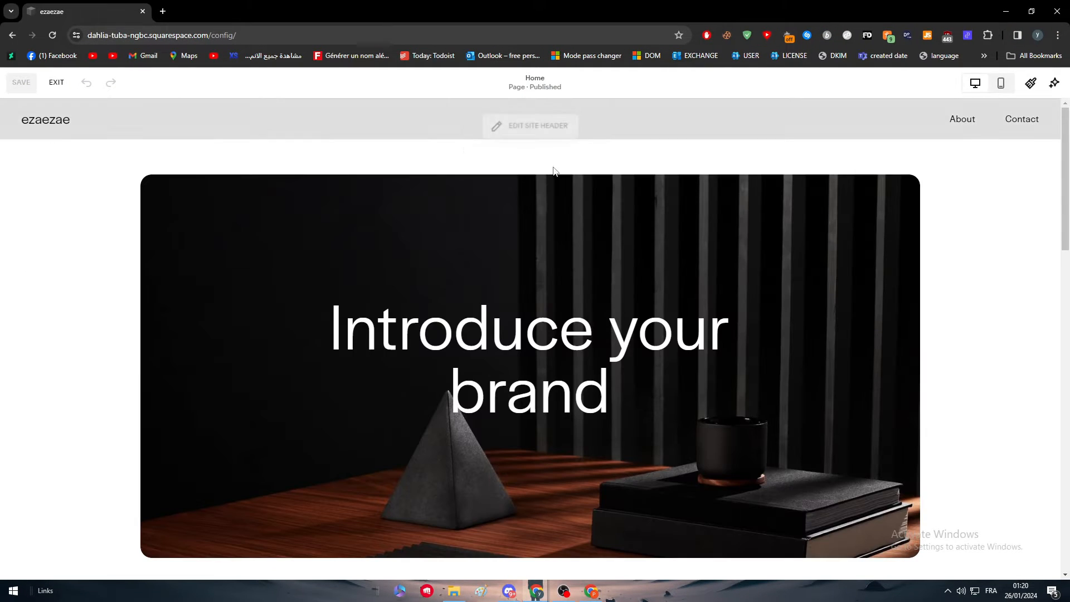
{"action": "scroll", "coordinate": [720, 389], "scroll_direction": "down", "scroll_amount": 1}
{"action": "scroll", "coordinate": [580, 282], "scroll_direction": "down", "scroll_amount": 5}
{"action": "scroll", "coordinate": [781, 363], "scroll_direction": "up", "scroll_amount": 5}
Step: Examine the content and design settings of the banner image behind the "Introduce your brand" heading
{"action": "left_click", "coordinate": [905, 422]}
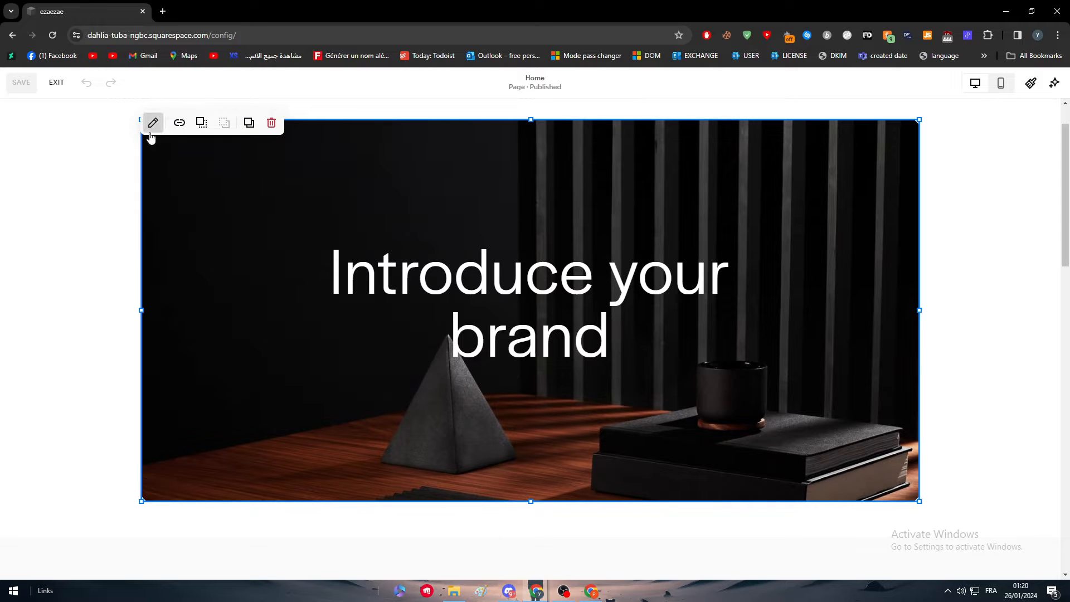
{"action": "left_click", "coordinate": [149, 130]}
{"action": "scroll", "coordinate": [947, 279], "scroll_direction": "down", "scroll_amount": 1}
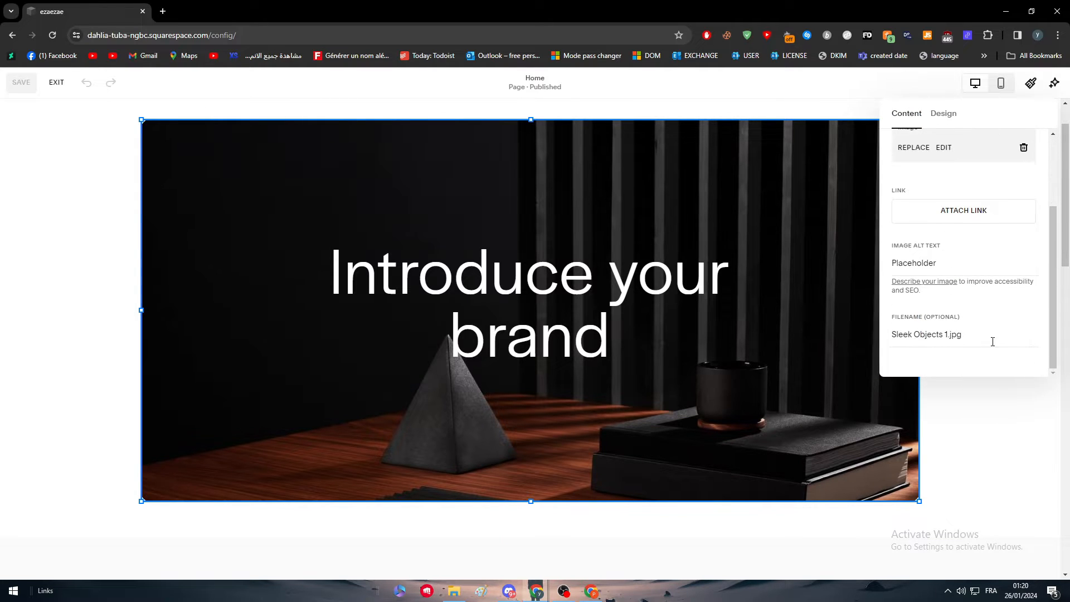
{"action": "scroll", "coordinate": [948, 287], "scroll_direction": "up", "scroll_amount": 2}
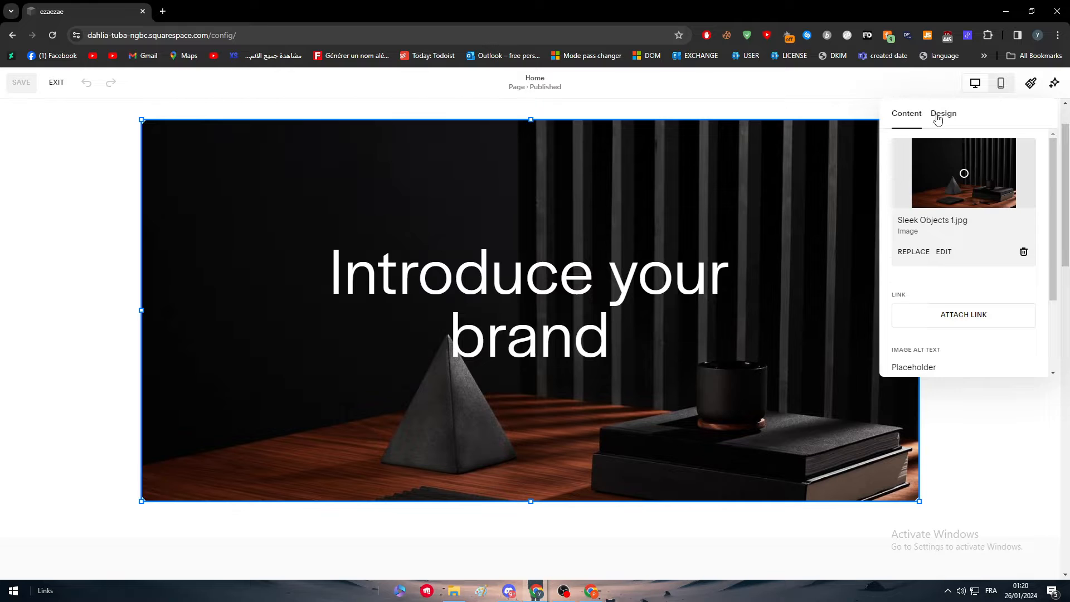
{"action": "left_click", "coordinate": [942, 115]}
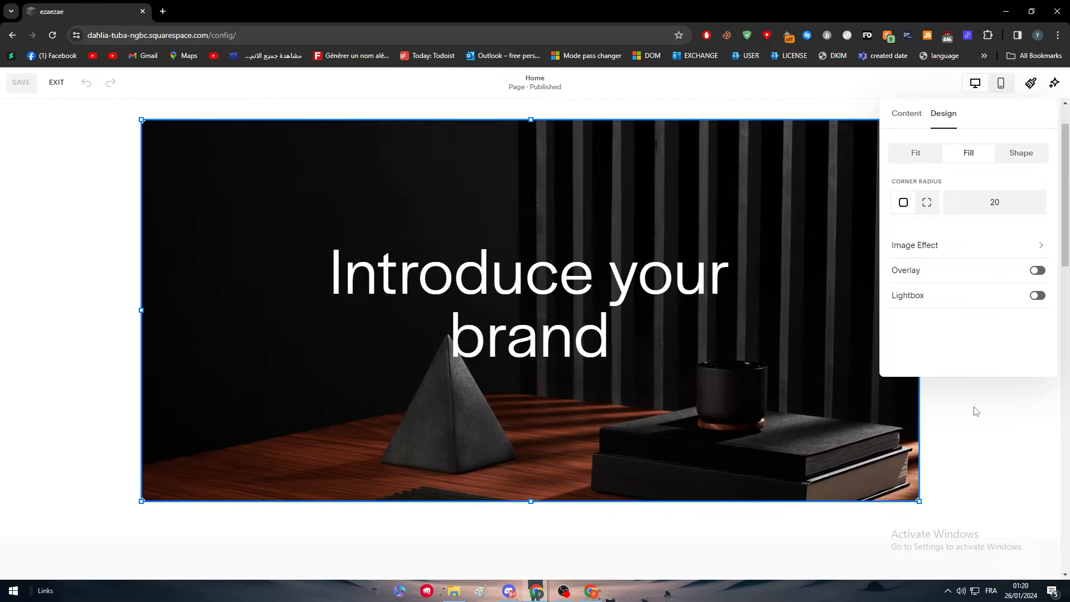
{"action": "left_click", "coordinate": [958, 398]}
Step: Examine the Food Recipe section's format, image and video background, and color theme settings
{"action": "scroll", "coordinate": [625, 295], "scroll_direction": "down", "scroll_amount": 5}
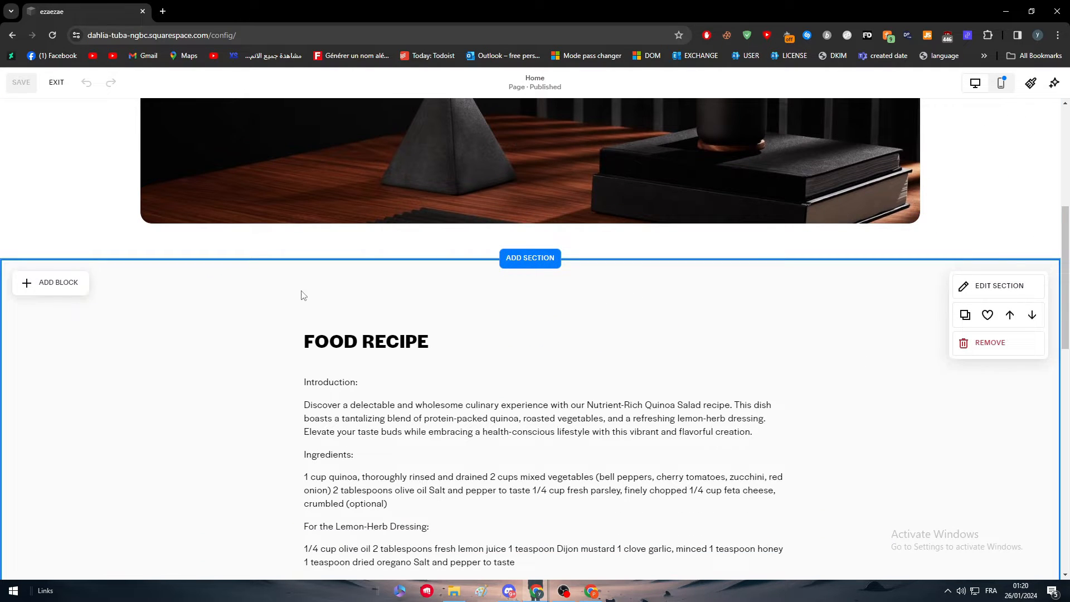
{"action": "scroll", "coordinate": [651, 292], "scroll_direction": "down", "scroll_amount": 2}
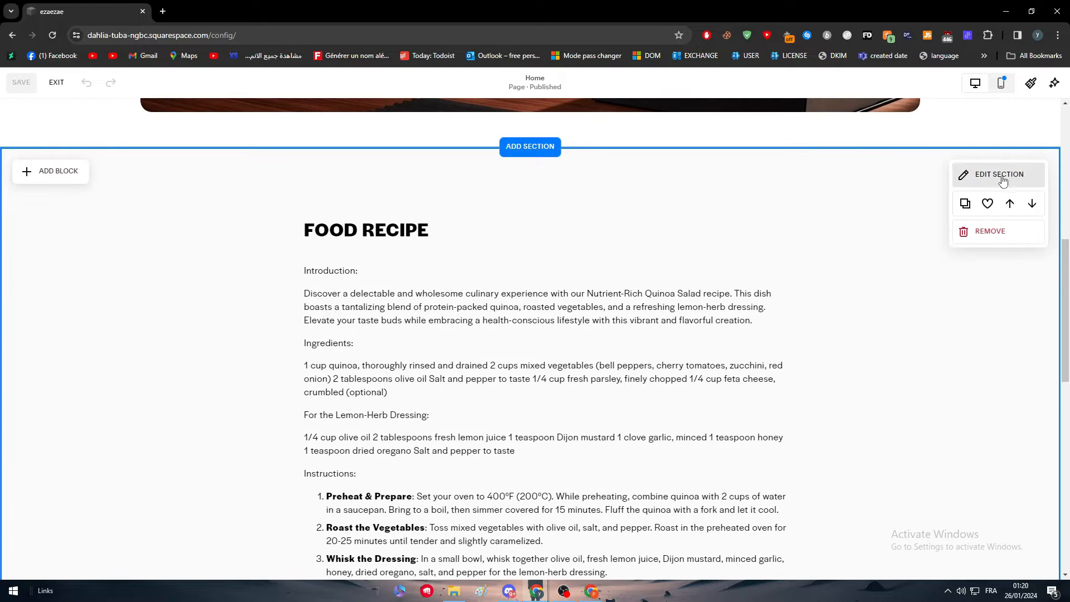
{"action": "left_click", "coordinate": [1002, 177]}
{"action": "scroll", "coordinate": [947, 331], "scroll_direction": "down", "scroll_amount": 1}
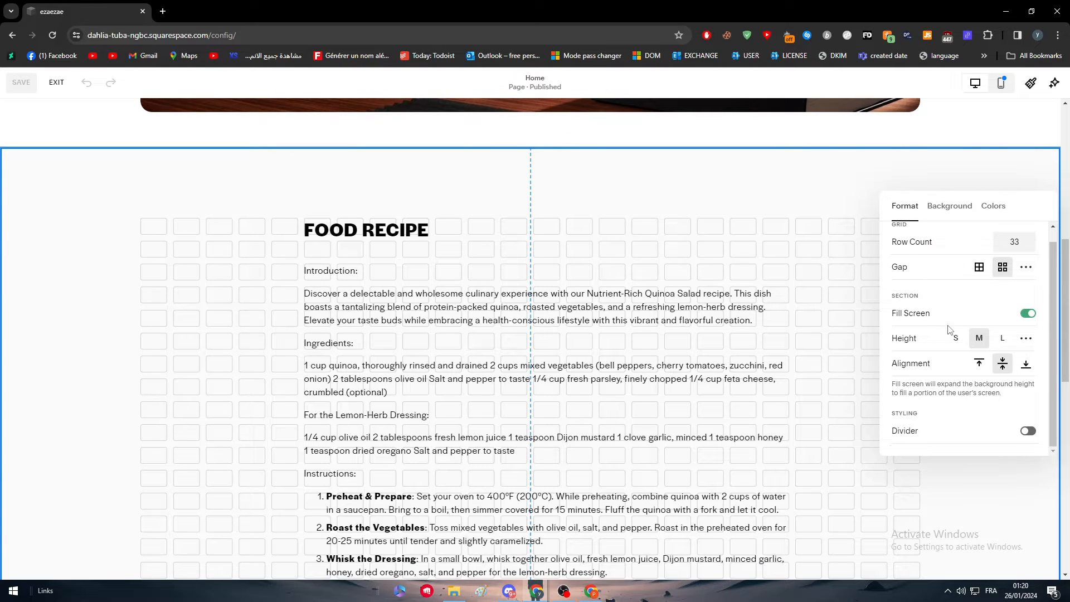
{"action": "scroll", "coordinate": [948, 329], "scroll_direction": "up", "scroll_amount": 1}
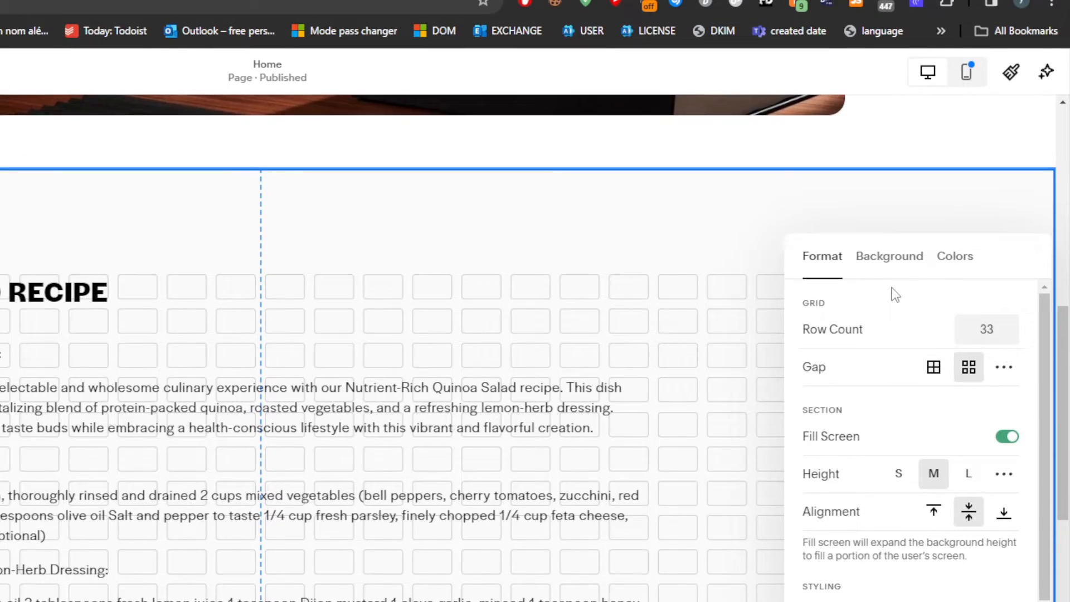
{"action": "left_click", "coordinate": [897, 239]}
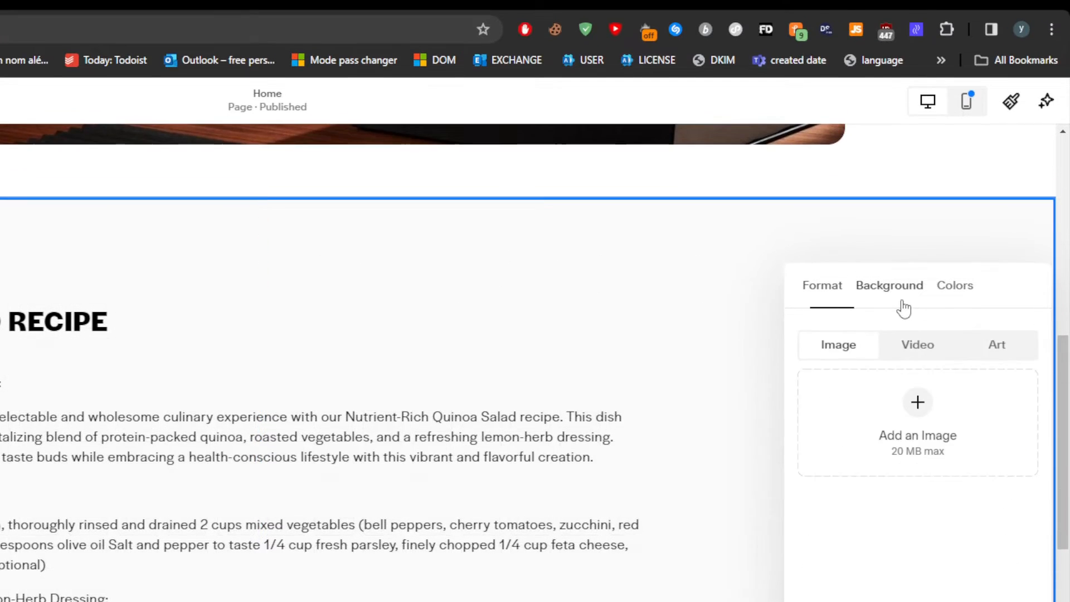
{"action": "left_click", "coordinate": [948, 347]}
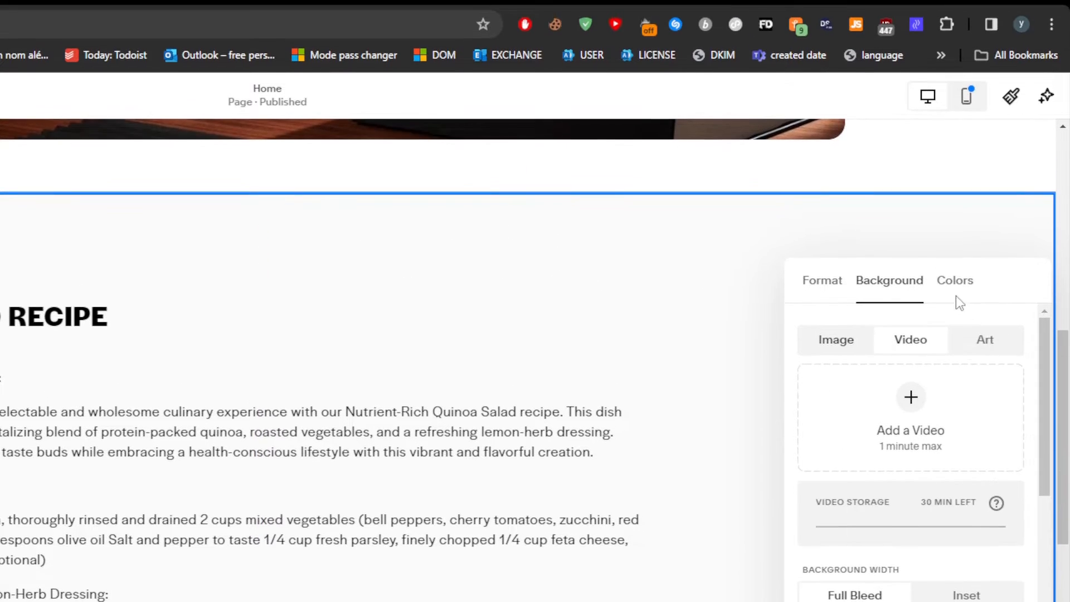
{"action": "left_click", "coordinate": [955, 298]}
{"action": "scroll", "coordinate": [951, 349], "scroll_direction": "down", "scroll_amount": 3}
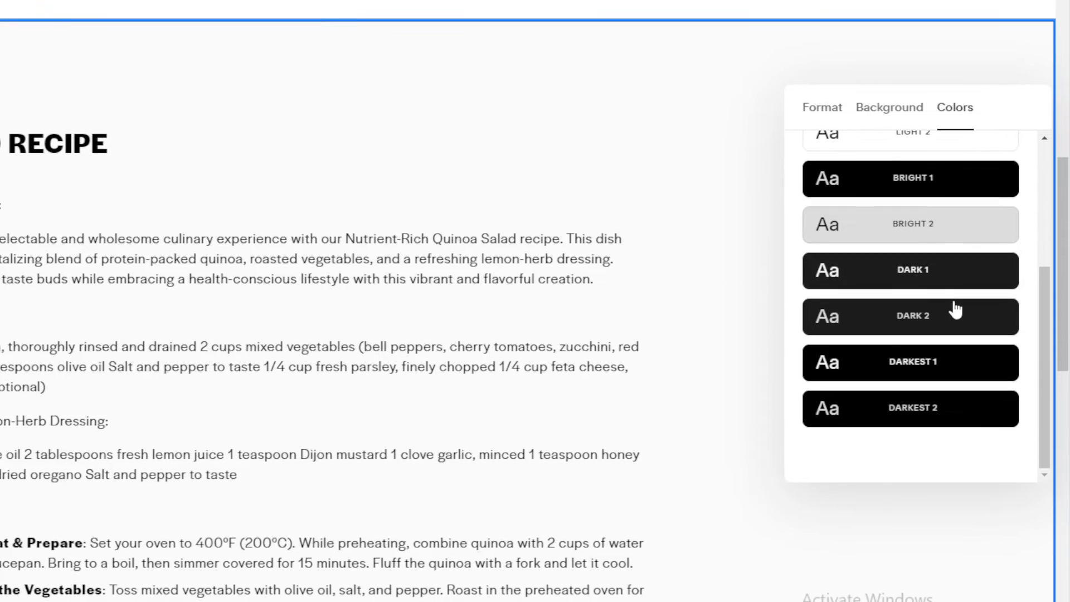
{"action": "scroll", "coordinate": [956, 310], "scroll_direction": "up", "scroll_amount": 5}
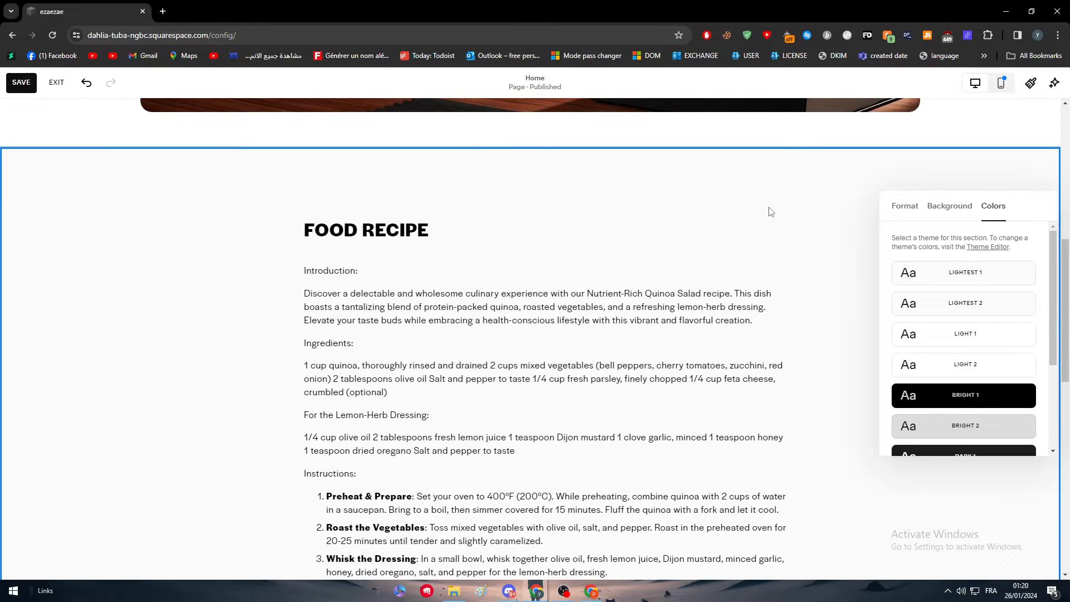
{"action": "left_click", "coordinate": [657, 155]}
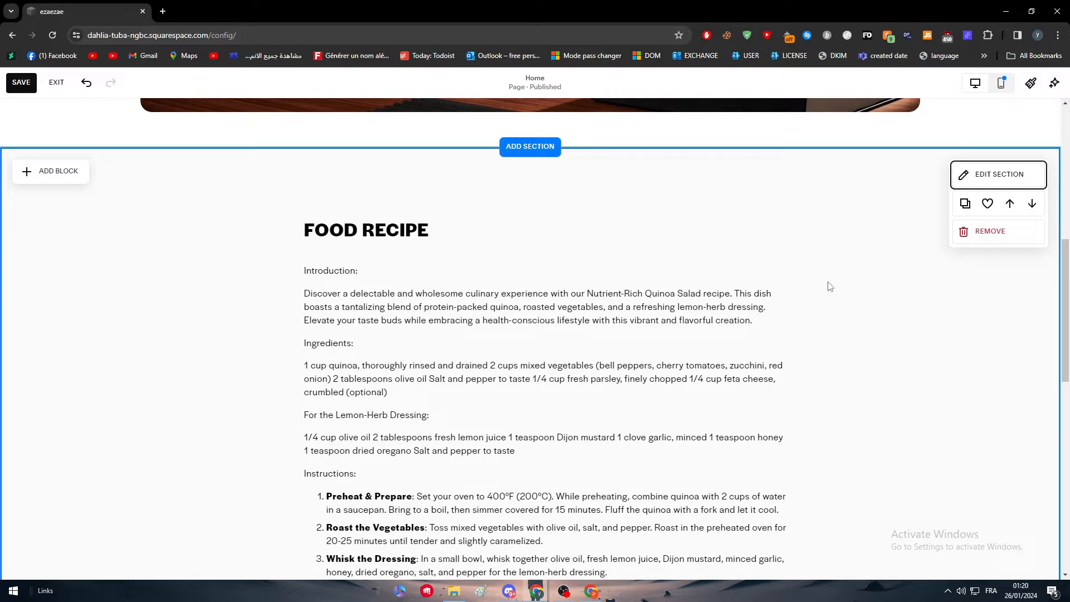
Step: Add a Code block to the Food Recipe section, in the empty space beside the recipe heading
{"action": "scroll", "coordinate": [830, 285], "scroll_direction": "down", "scroll_amount": 5}
{"action": "scroll", "coordinate": [892, 237], "scroll_direction": "up", "scroll_amount": 6}
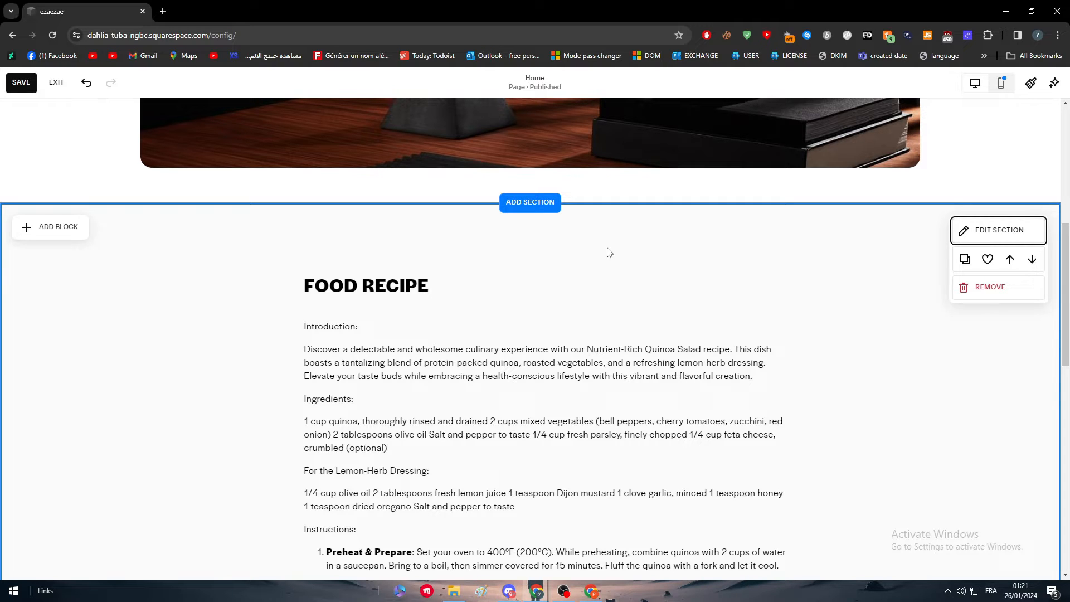
{"action": "left_click", "coordinate": [25, 227]}
{"action": "scroll", "coordinate": [201, 284], "scroll_direction": "down", "scroll_amount": 1}
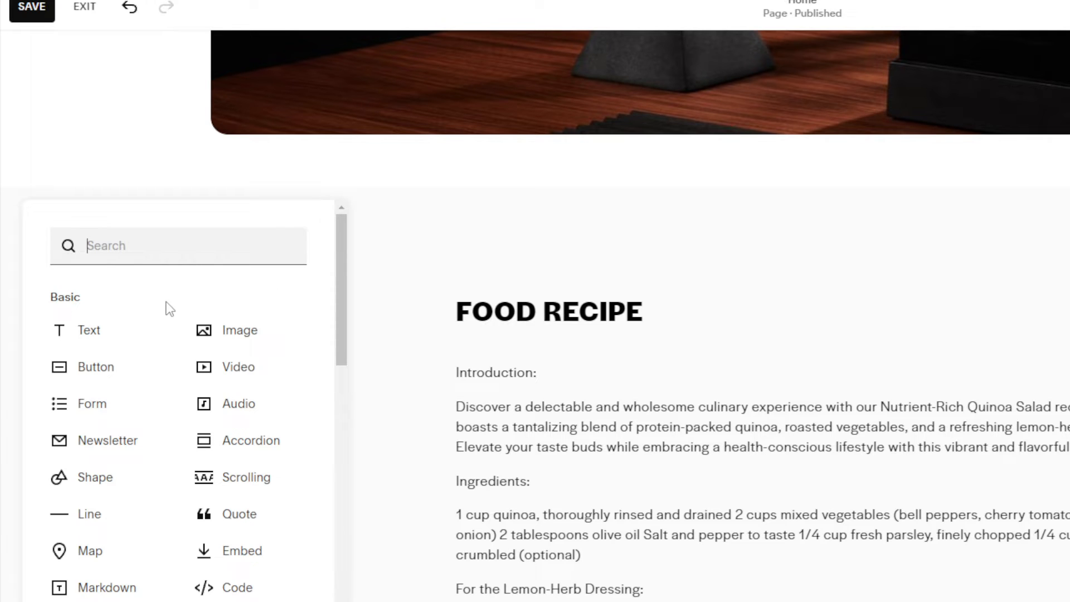
{"action": "scroll", "coordinate": [170, 309], "scroll_direction": "down", "scroll_amount": 2}
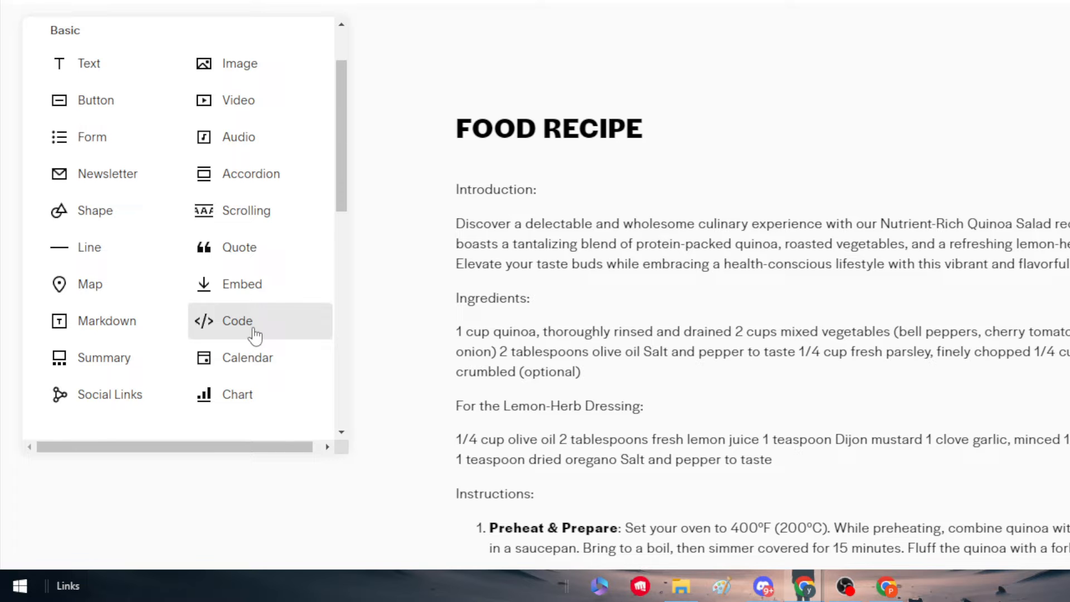
{"action": "left_click", "coordinate": [235, 334]}
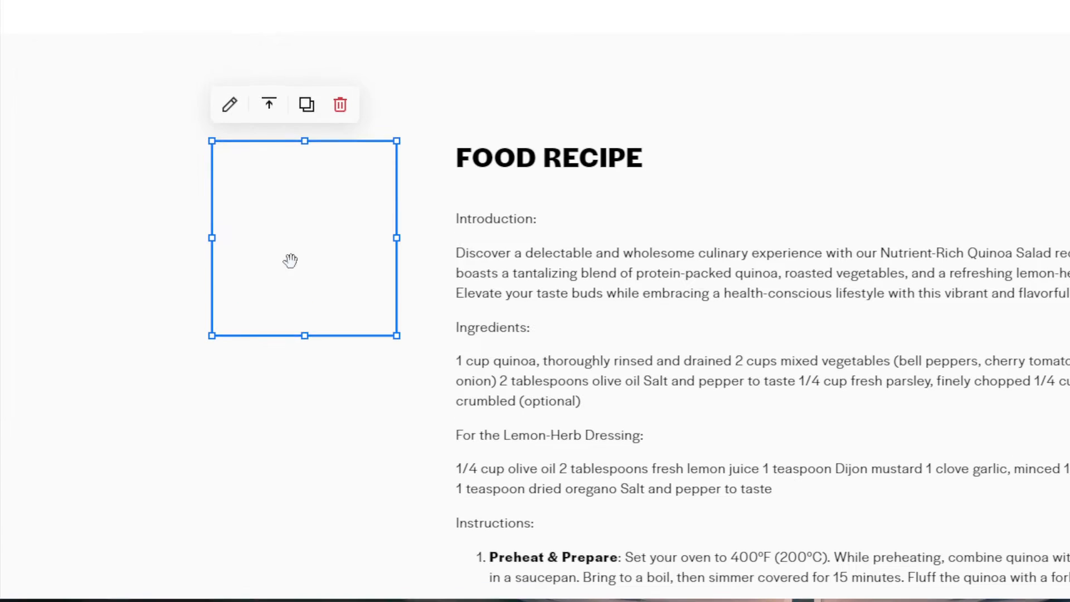
{"action": "left_click_drag", "start_coordinate": [319, 134], "coordinate": [635, 124]}
{"action": "left_click_drag", "start_coordinate": [602, 287], "coordinate": [325, 299]}
{"action": "left_click", "coordinate": [546, 290]}
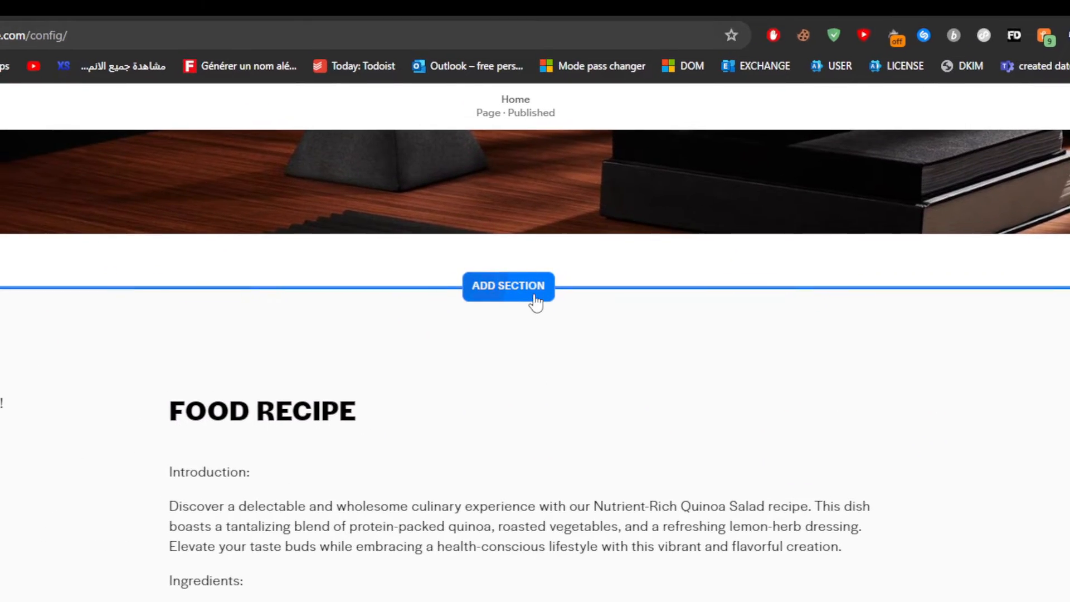
Step: Insert a blank section above the Food Recipe section and place a Code block near its horizontal center
{"action": "left_click", "coordinate": [557, 305]}
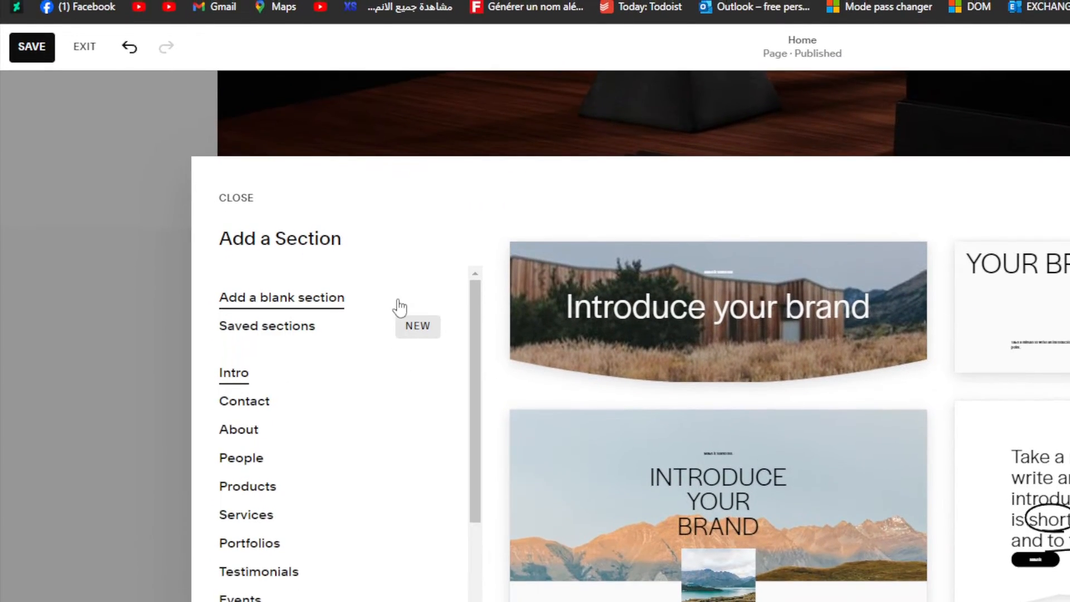
{"action": "left_click", "coordinate": [421, 301]}
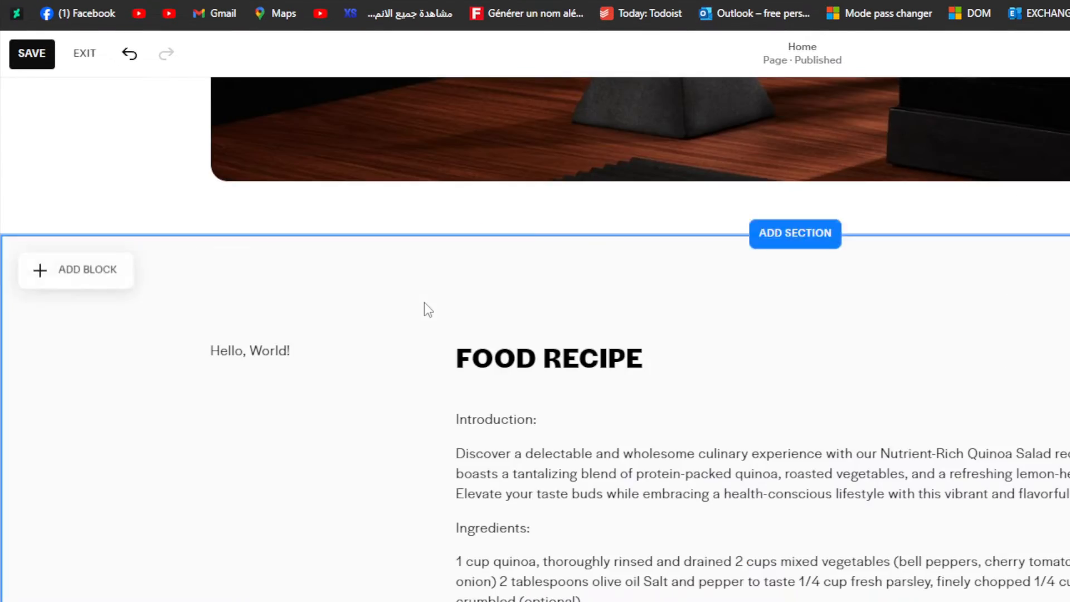
{"action": "left_click", "coordinate": [53, 227]}
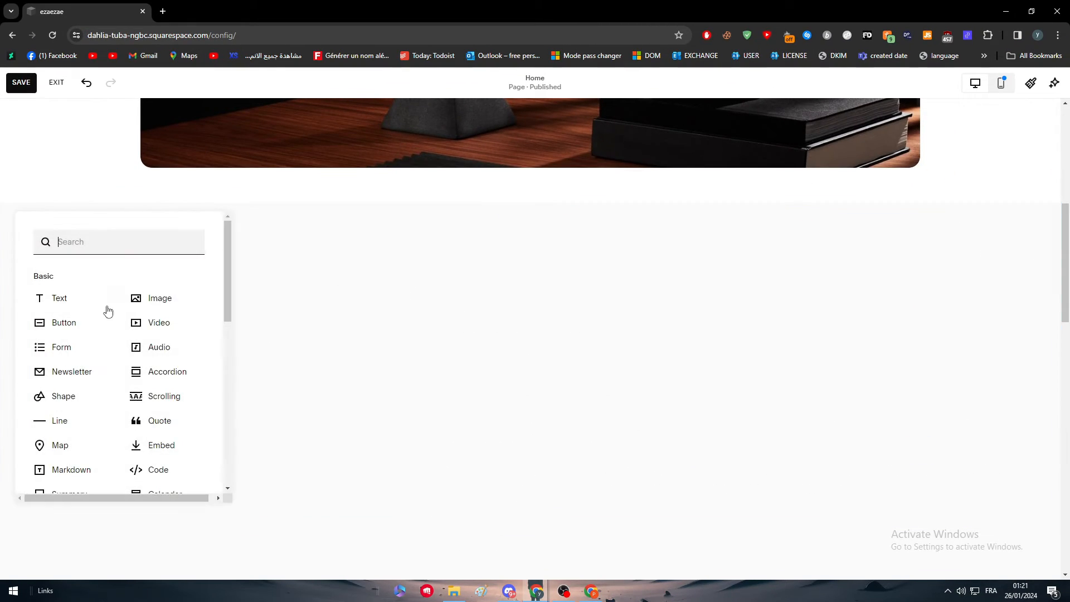
{"action": "scroll", "coordinate": [139, 362], "scroll_direction": "down", "scroll_amount": 1}
{"action": "left_click", "coordinate": [167, 411]}
{"action": "left_click_drag", "start_coordinate": [245, 323], "coordinate": [490, 347]}
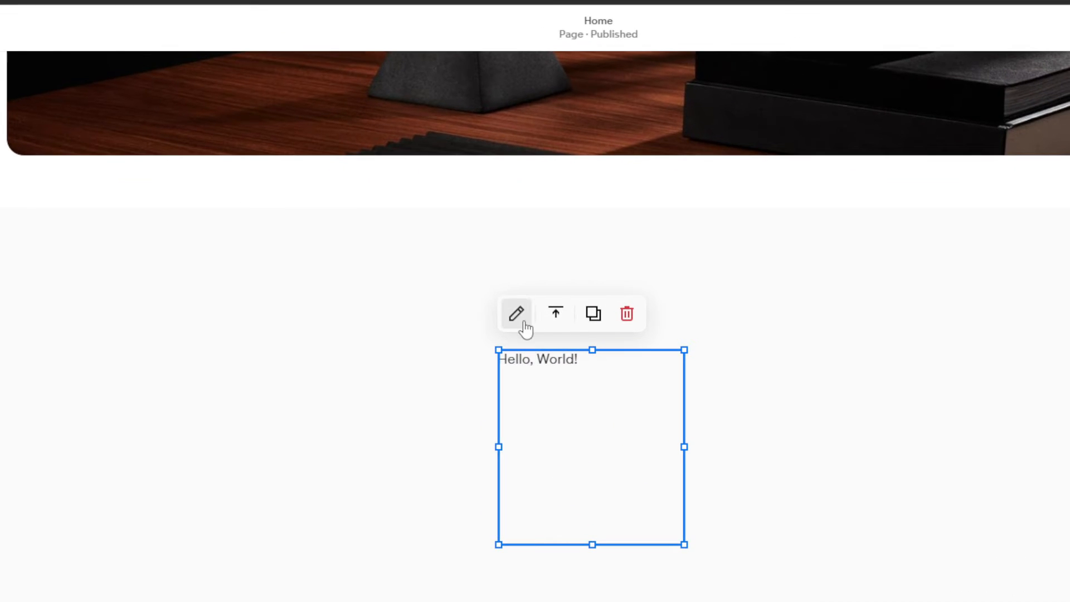
Step: Open the new Code block's content for editing and set its mode to CSS
{"action": "left_click", "coordinate": [517, 314]}
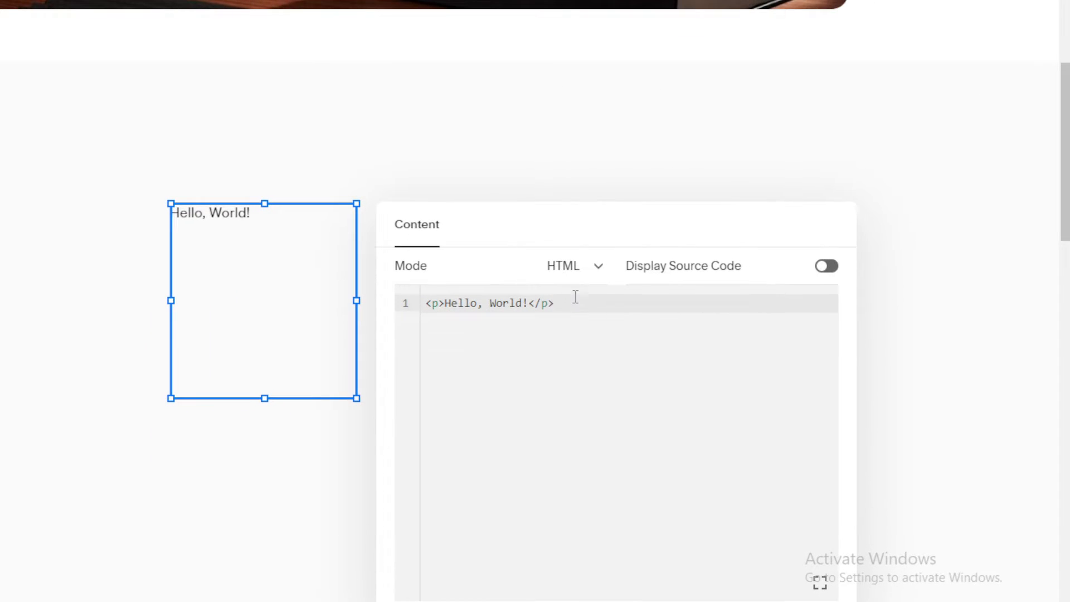
{"action": "left_click", "coordinate": [560, 267]}
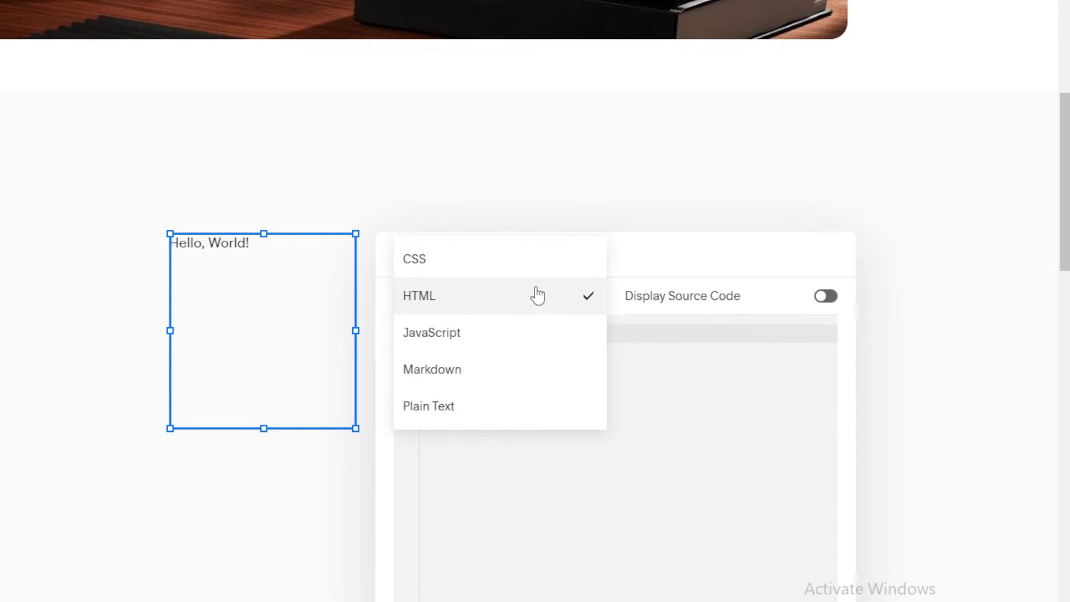
{"action": "left_click", "coordinate": [535, 269]}
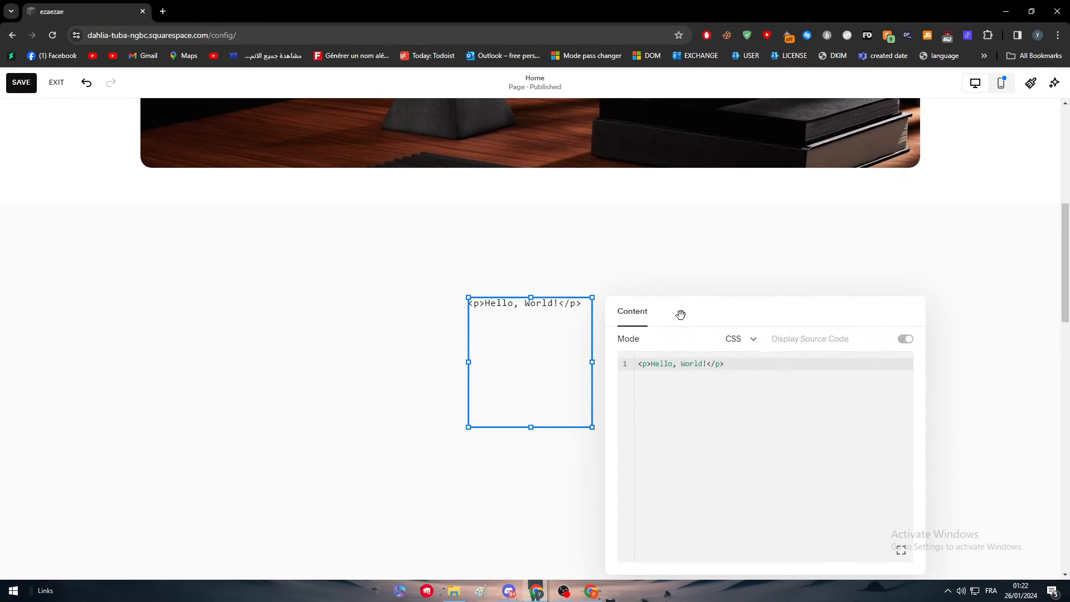
Step: Open chat.openai.com in a new browser tab and ask ChatGPT for a random easy CSS code for the site's embed code option
{"action": "left_click", "coordinate": [162, 11]}
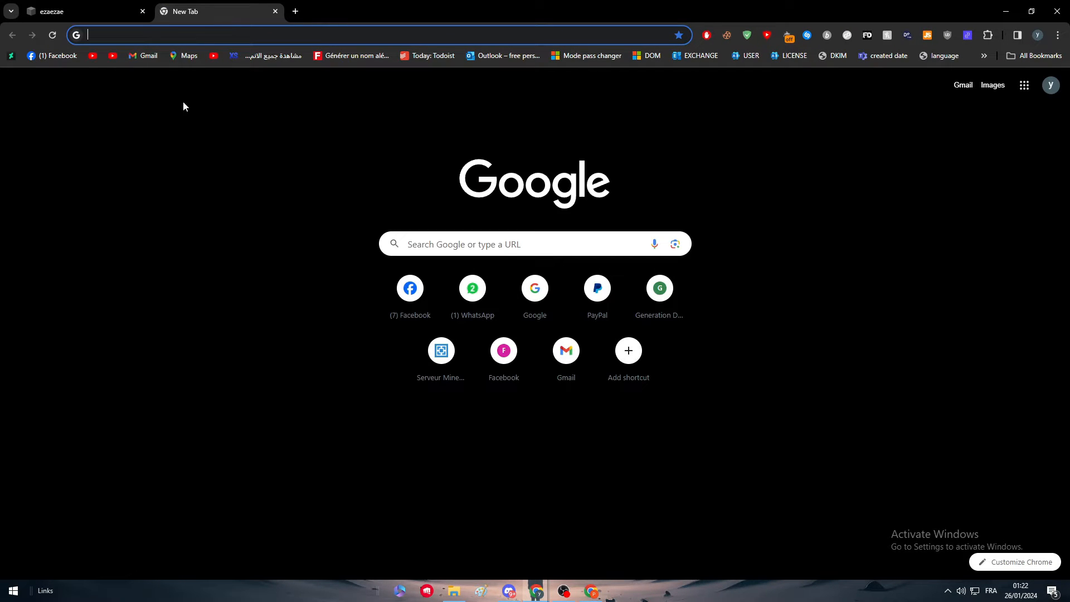
{"action": "type", "text": "chat.openai.com"}
{"action": "key", "text": "Return"}
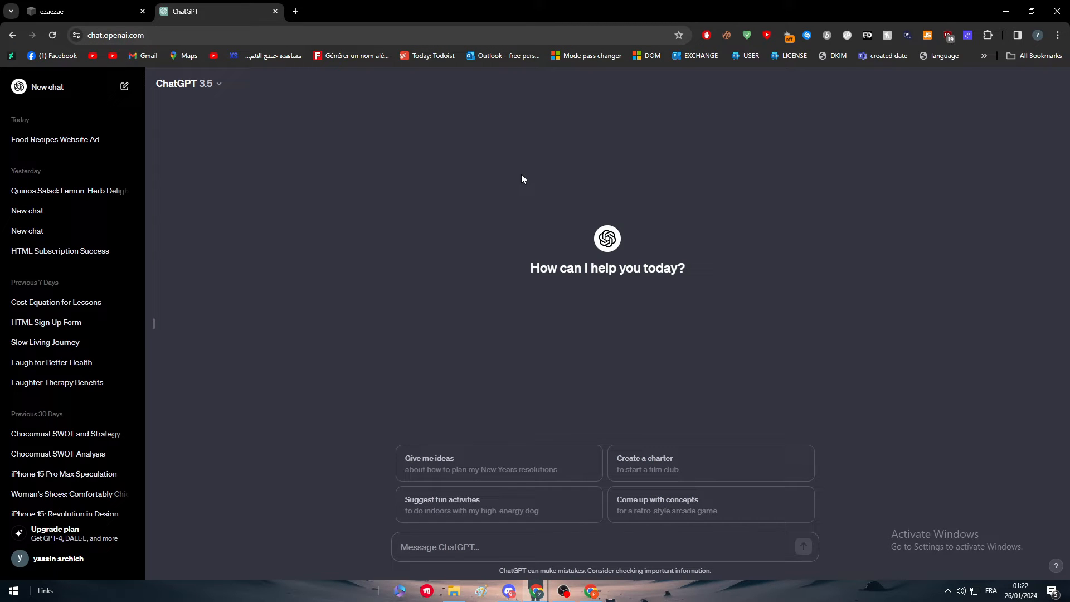
{"action": "type", "text": "gi"}
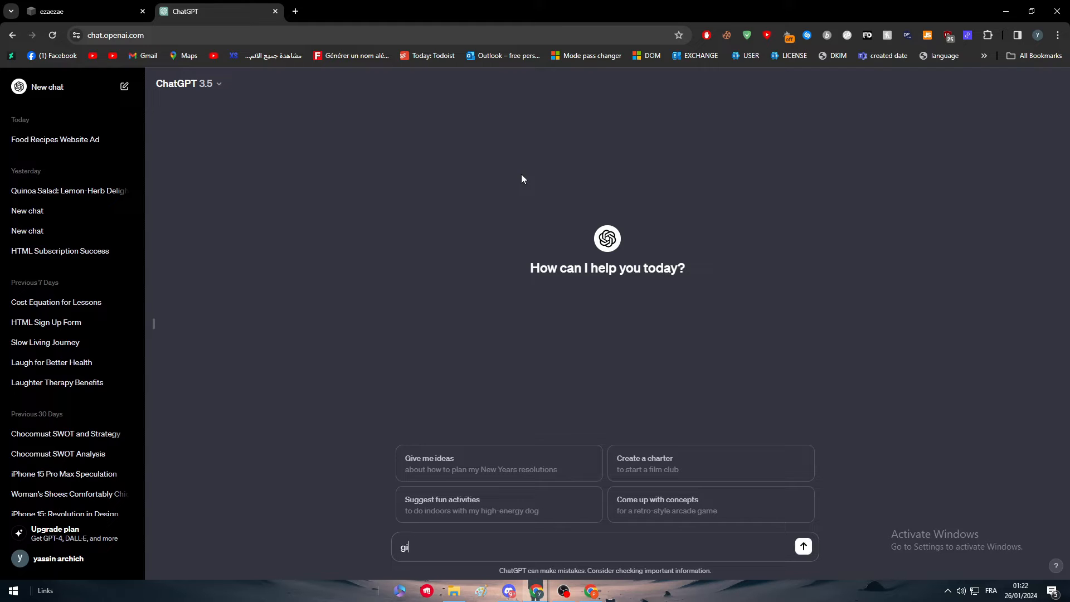
{"action": "type", "text": "ve me a random easy code in css for my embed code option in"}
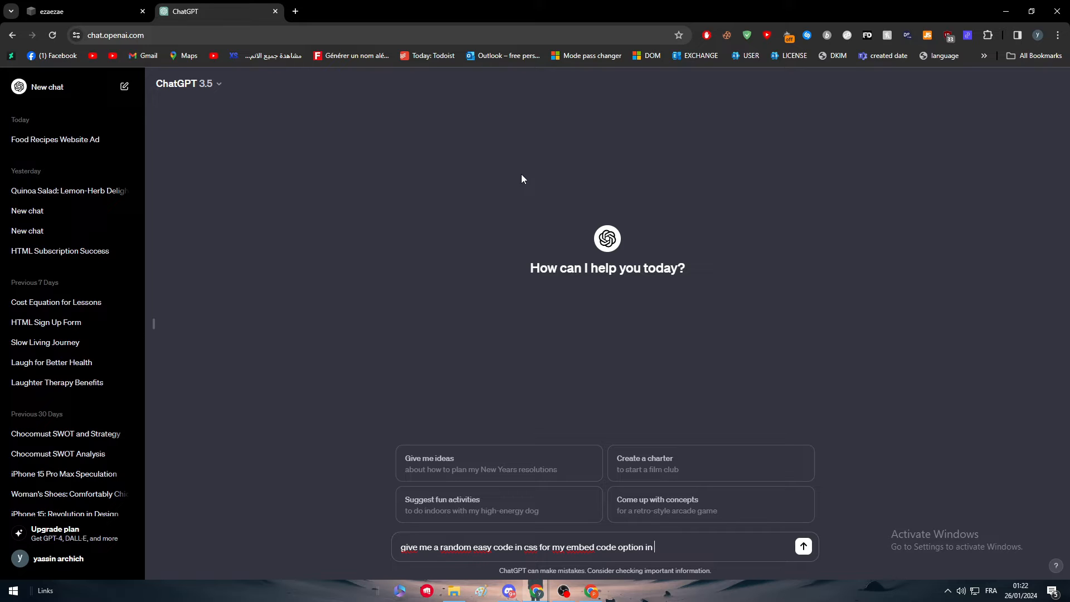
{"action": "type", "text": "site"}
{"action": "key", "text": "Return"}
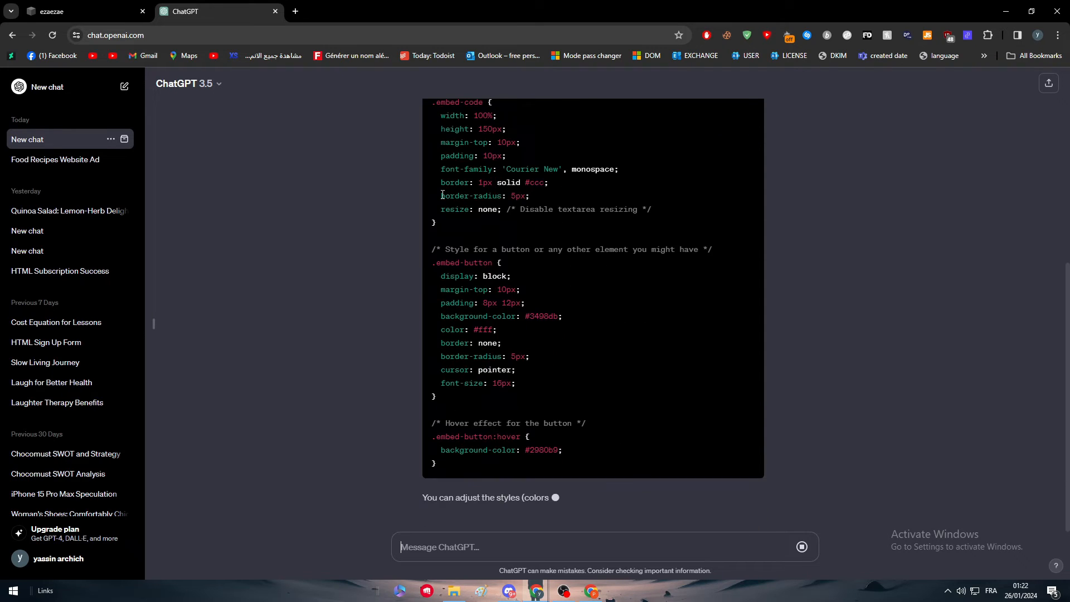
Step: Copy the complete generated CSS and replace the Squarespace Code block's placeholder content with it
{"action": "scroll", "coordinate": [435, 146], "scroll_direction": "up", "scroll_amount": 5}
{"action": "left_click_drag", "start_coordinate": [435, 146], "coordinate": [563, 419]}
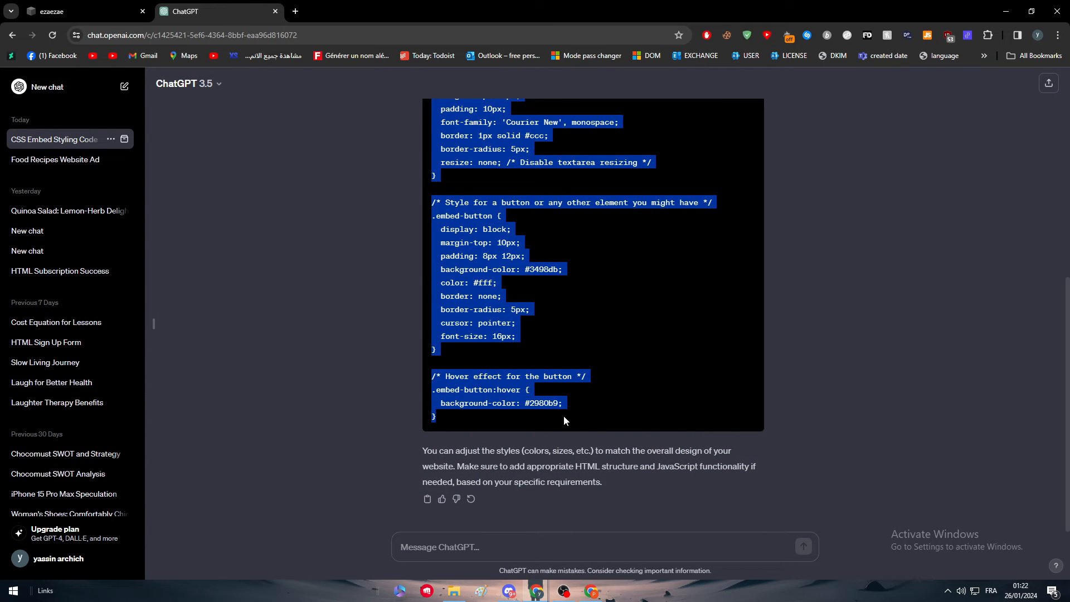
{"action": "left_click", "coordinate": [141, 5]}
{"action": "key", "text": "ctrl+a"}
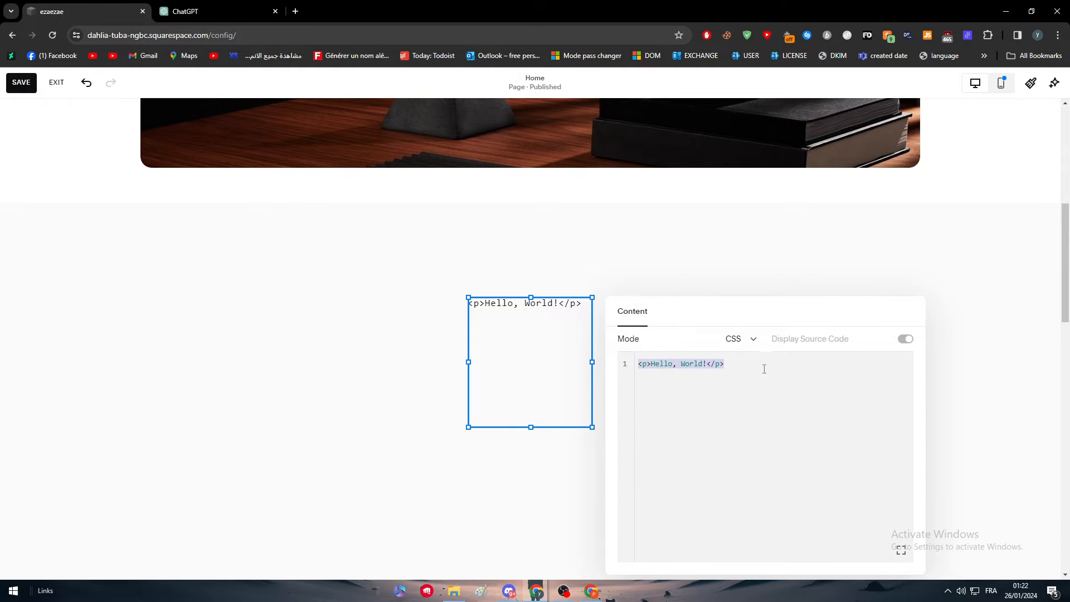
{"action": "key", "text": "ctrl+v"}
{"action": "left_click", "coordinate": [692, 396]}
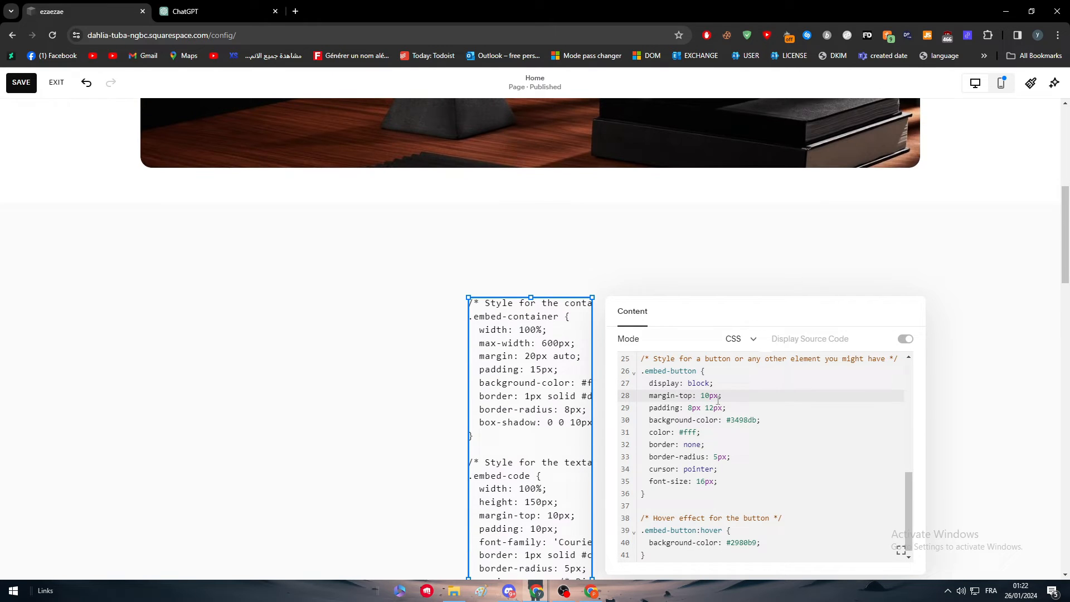
Step: Delete the comment lines above the .embed-button and .embed-container rules in the Code block's CSS
{"action": "triple_click", "coordinate": [685, 360]}
{"action": "key", "text": "BackSpace"}
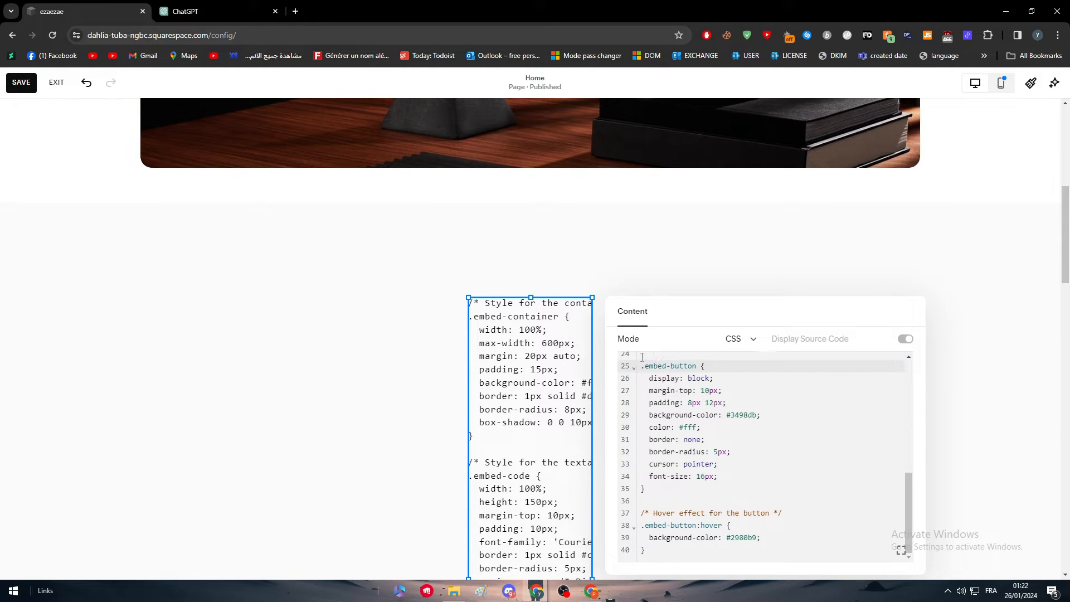
{"action": "scroll", "coordinate": [642, 358], "scroll_direction": "up", "scroll_amount": 5}
{"action": "triple_click", "coordinate": [650, 365]}
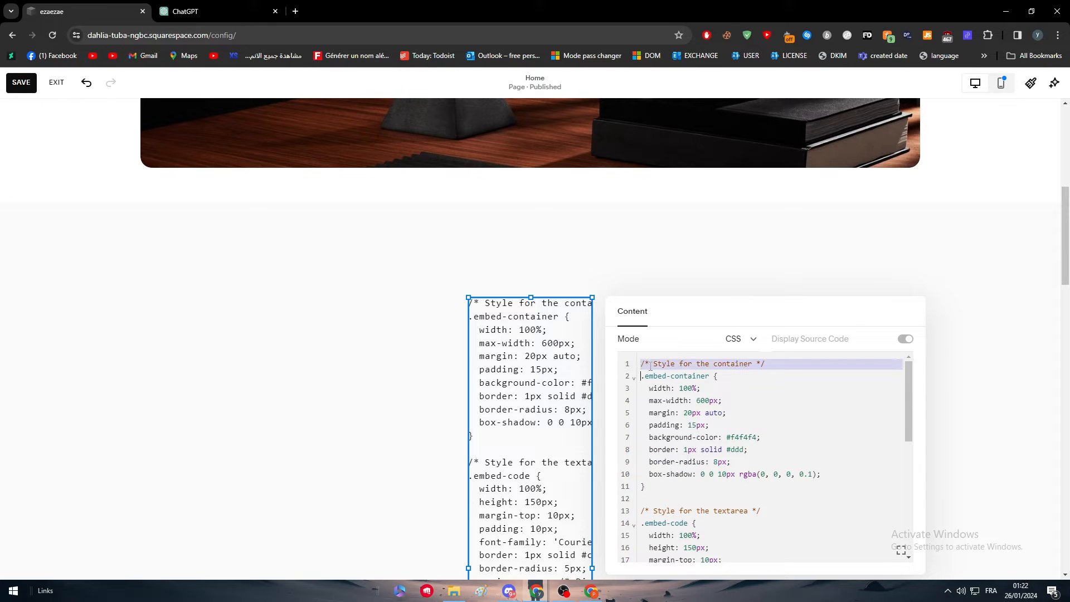
{"action": "key", "text": "BackSpace"}
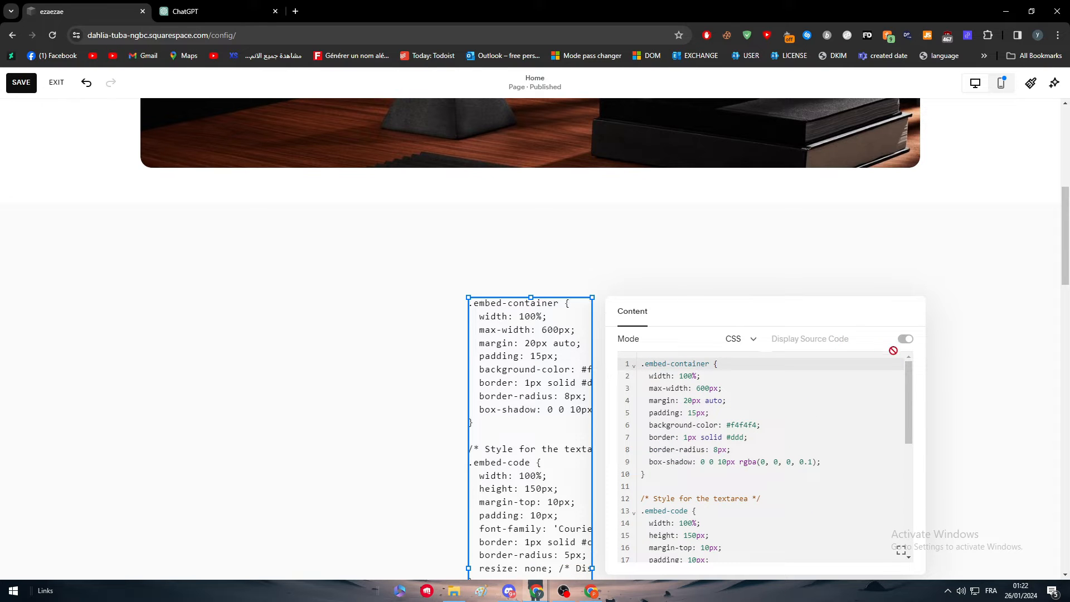
Step: Close the code editor and widen the Code block on both sides so the full code lines fit
{"action": "scroll", "coordinate": [525, 389], "scroll_direction": "down", "scroll_amount": 8}
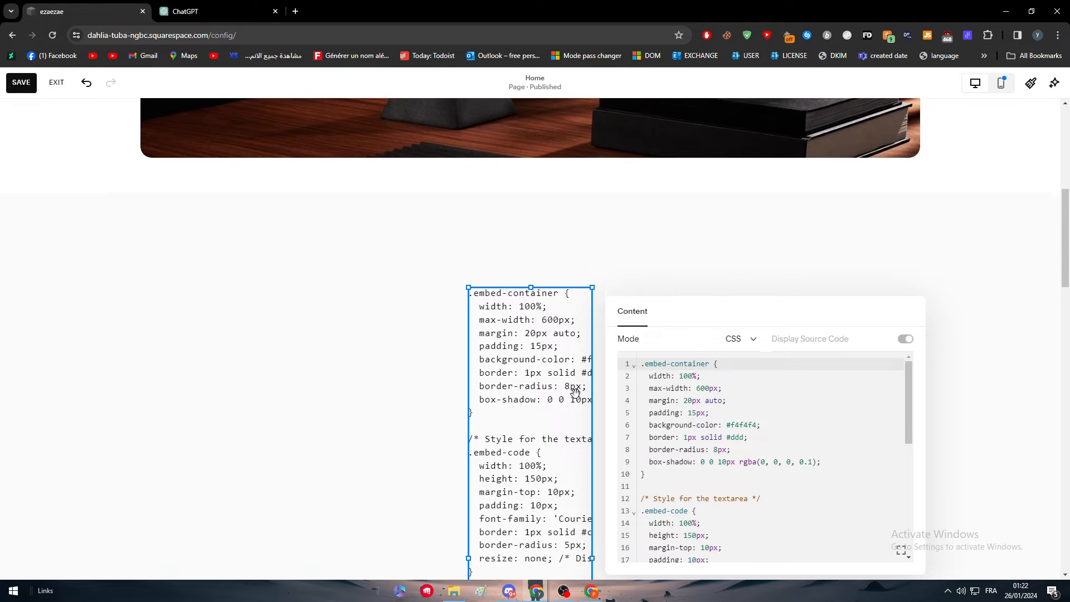
{"action": "left_click", "coordinate": [724, 227]}
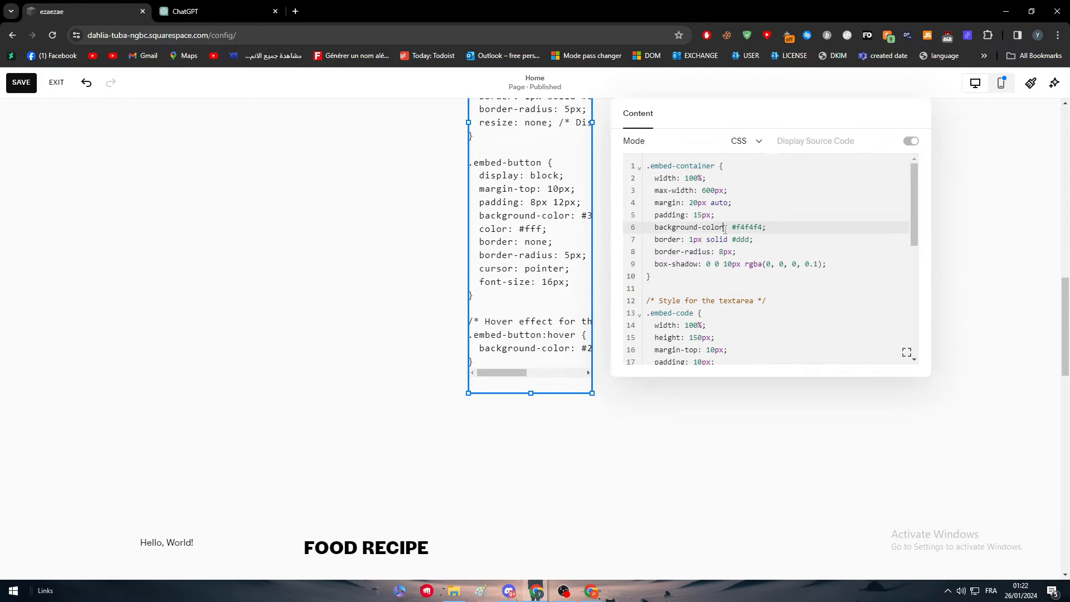
{"action": "scroll", "coordinate": [435, 269], "scroll_direction": "up", "scroll_amount": 1}
{"action": "left_click", "coordinate": [436, 270]}
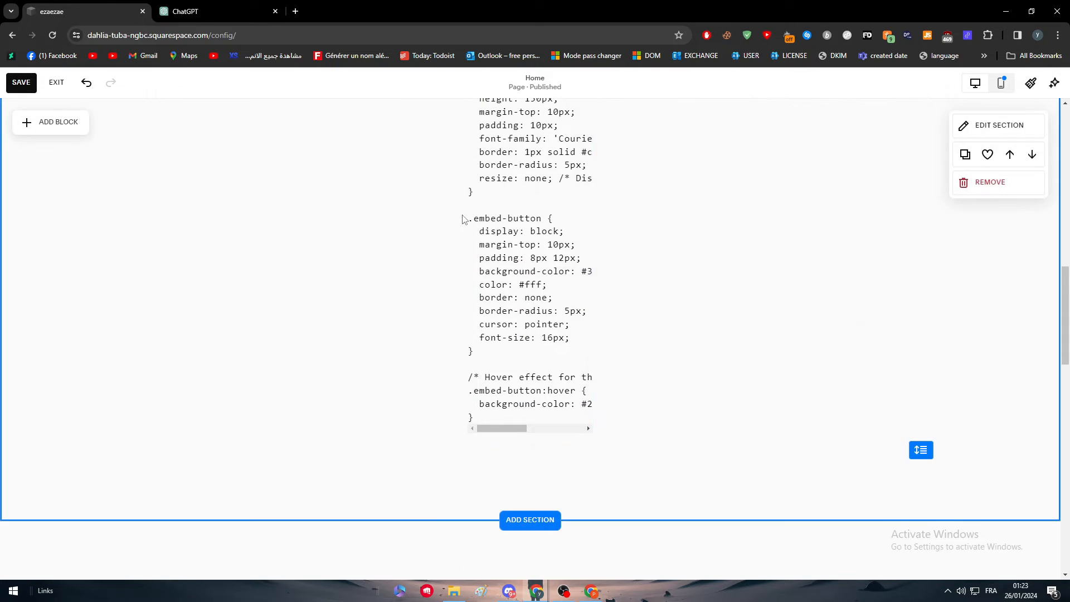
{"action": "left_click", "coordinate": [474, 197]}
{"action": "left_click_drag", "start_coordinate": [468, 180], "coordinate": [239, 180]}
{"action": "left_click_drag", "start_coordinate": [592, 289], "coordinate": [788, 292]}
{"action": "scroll", "coordinate": [540, 291], "scroll_direction": "up", "scroll_amount": 4}
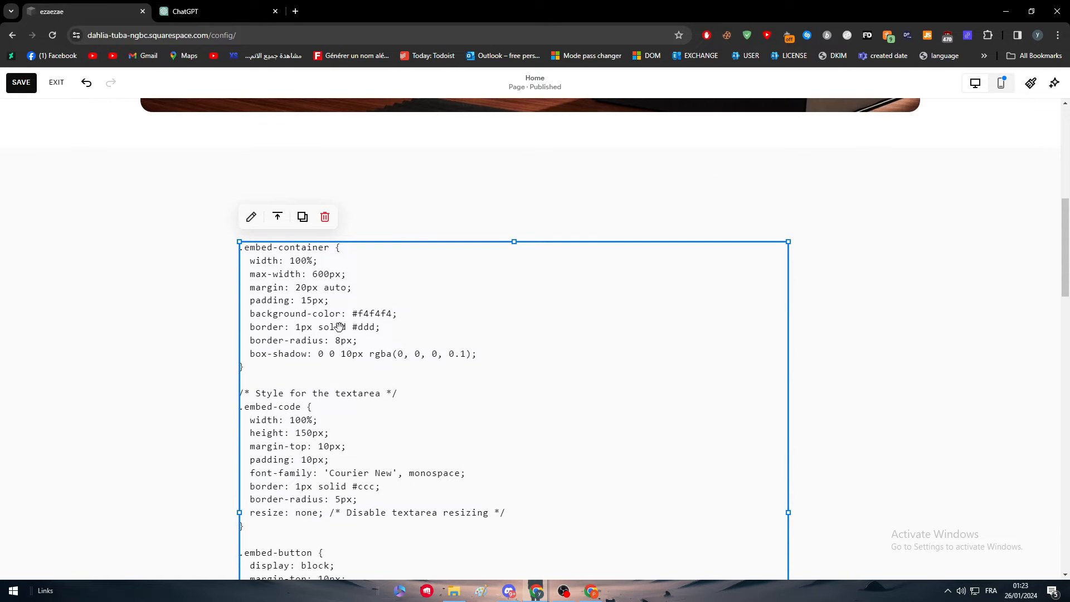
{"action": "left_click", "coordinate": [184, 341]}
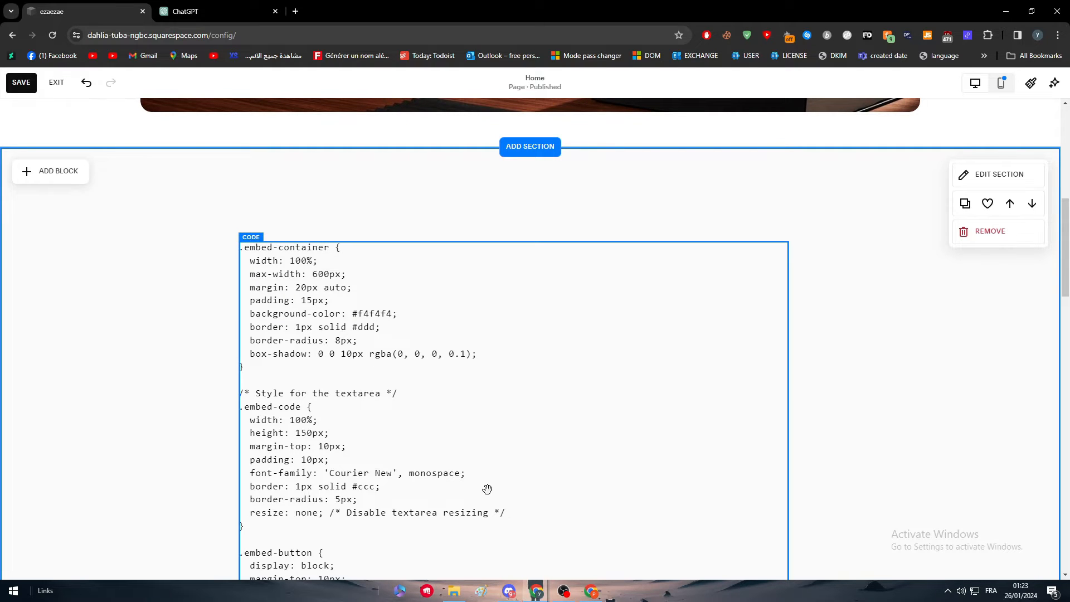
{"action": "scroll", "coordinate": [404, 348], "scroll_direction": "down", "scroll_amount": 1}
{"action": "left_click", "coordinate": [406, 342]}
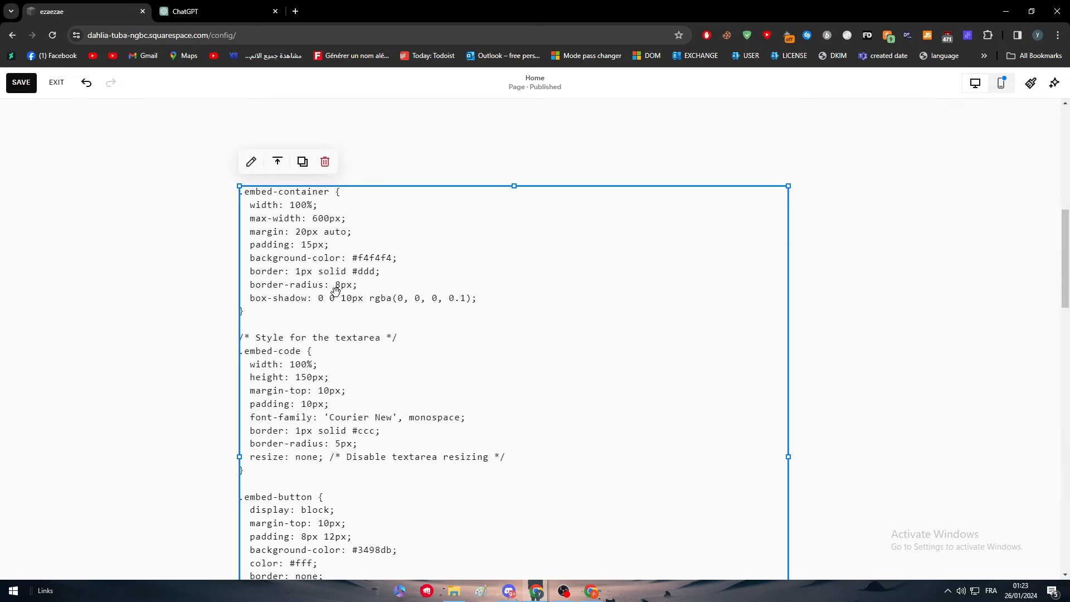
{"action": "scroll", "coordinate": [405, 200], "scroll_direction": "down", "scroll_amount": 1}
Step: Return to ChatGPT, send "now mix with an html code", and copy the HTML code from the reply
{"action": "left_click", "coordinate": [212, 11]}
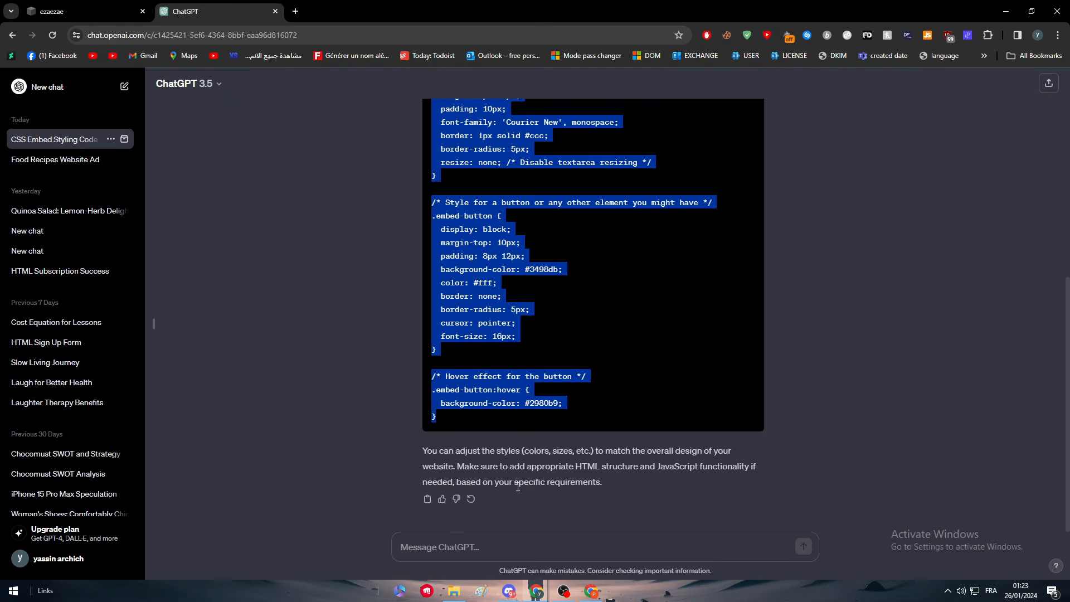
{"action": "left_click", "coordinate": [473, 549]}
{"action": "type", "text": "now mix with"}
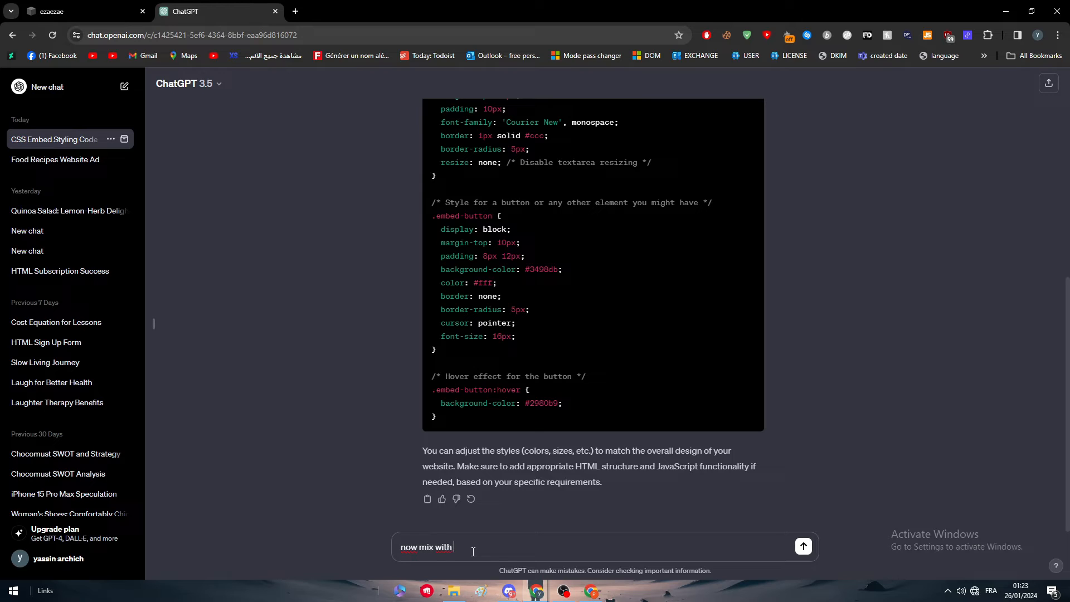
{"action": "type", "text": " an html code"}
{"action": "key", "text": "Return"}
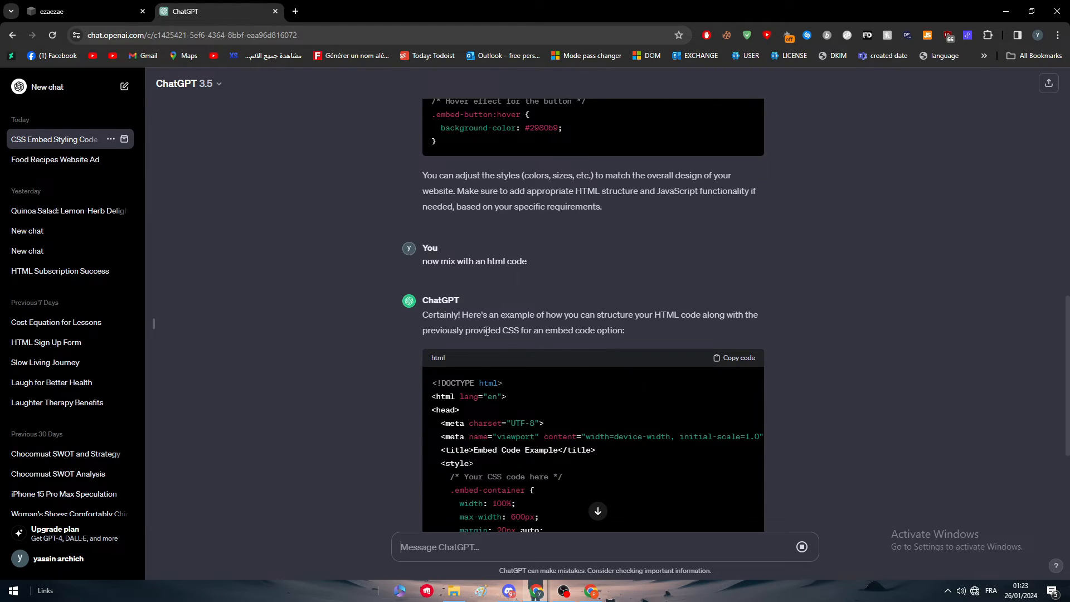
{"action": "scroll", "coordinate": [608, 376], "scroll_direction": "down", "scroll_amount": 5}
{"action": "scroll", "coordinate": [669, 334], "scroll_direction": "up", "scroll_amount": 5}
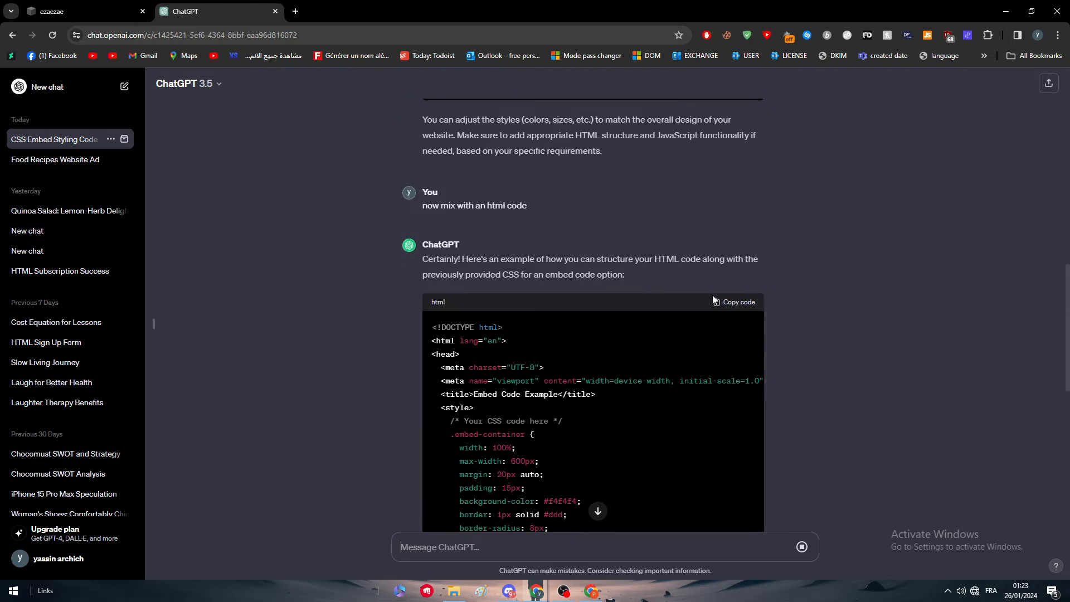
{"action": "scroll", "coordinate": [722, 303], "scroll_direction": "down", "scroll_amount": 1}
{"action": "left_click", "coordinate": [725, 306]}
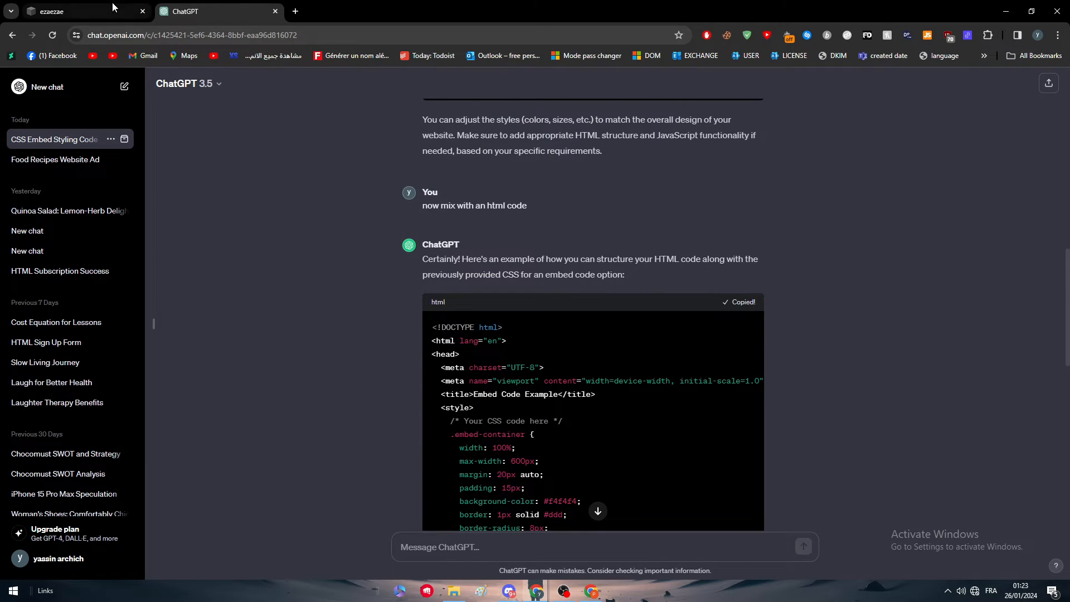
Step: Back in Squarespace, set the CSS Code block's mode to HTML and replace all its content with the copied code
{"action": "left_click", "coordinate": [84, 11]}
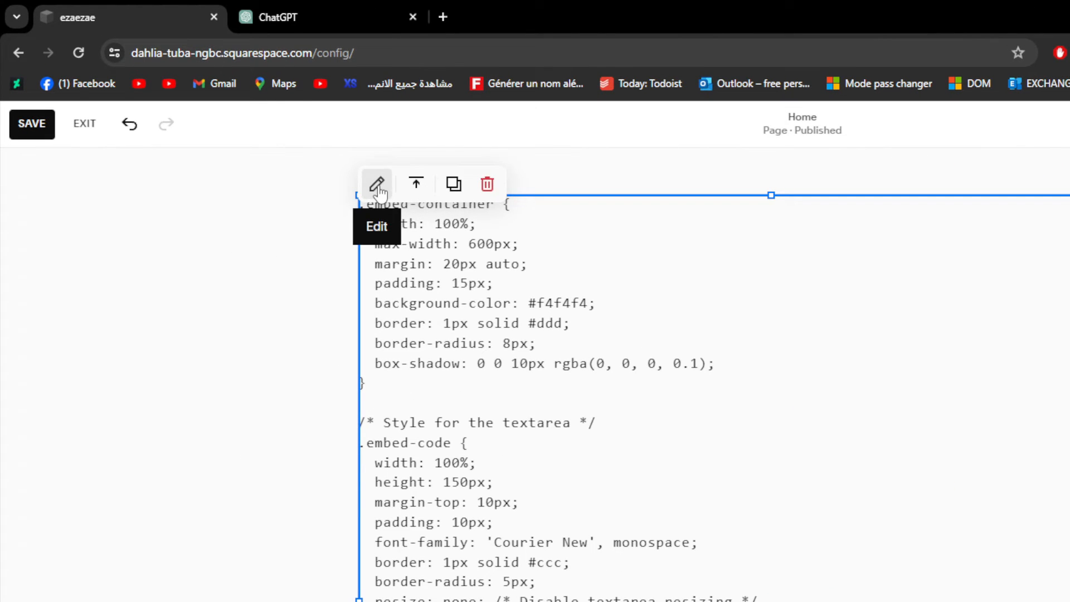
{"action": "left_click", "coordinate": [377, 185]}
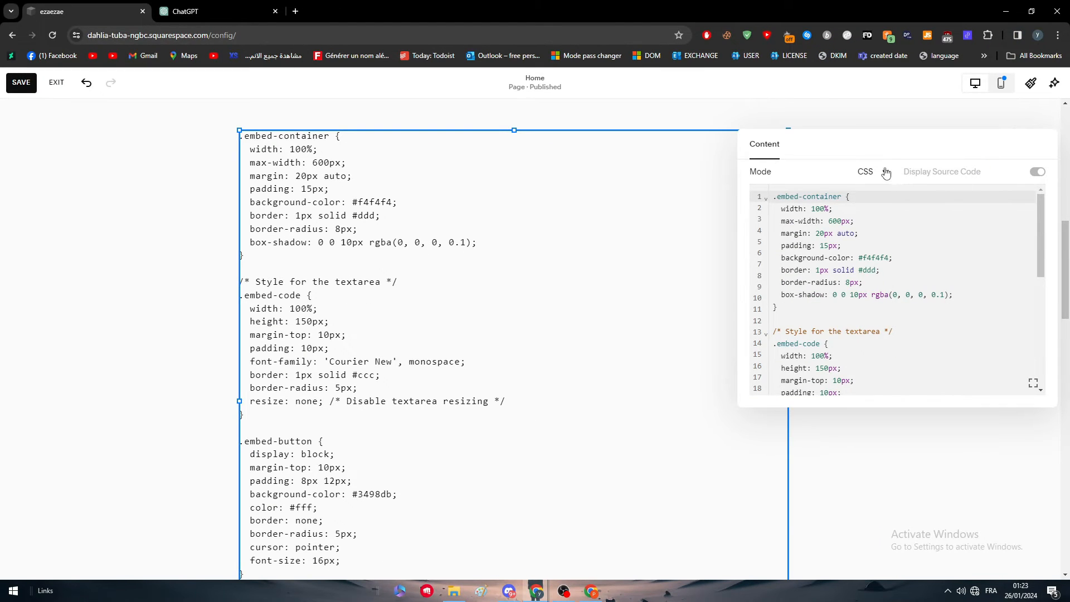
{"action": "left_click", "coordinate": [884, 171]}
{"action": "left_click", "coordinate": [812, 202]}
{"action": "left_click", "coordinate": [859, 212]}
{"action": "key", "text": "ctrl+a"}
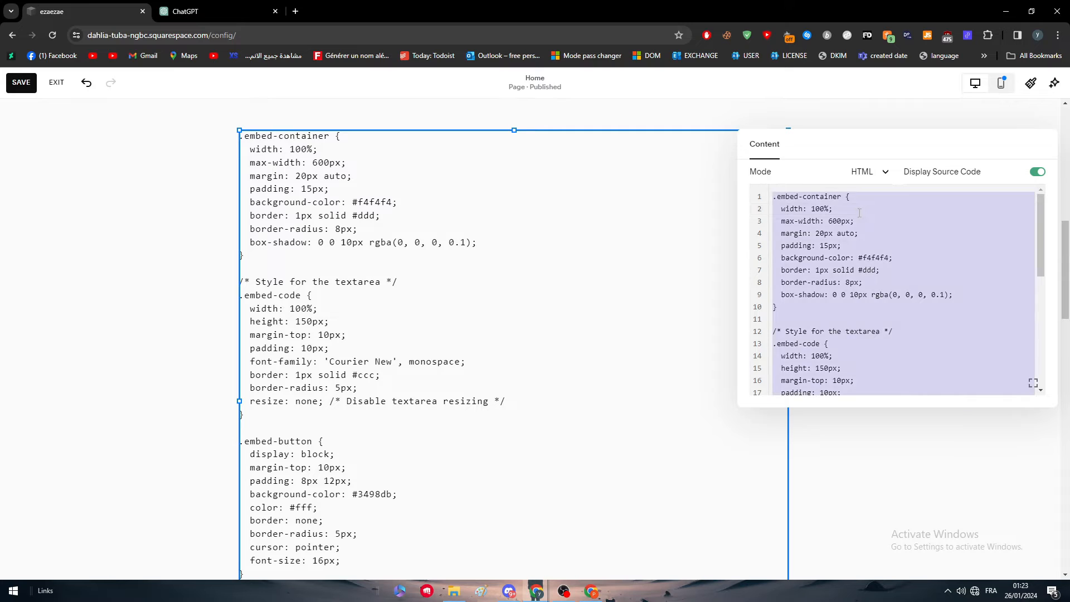
{"action": "key", "text": "ctrl+v"}
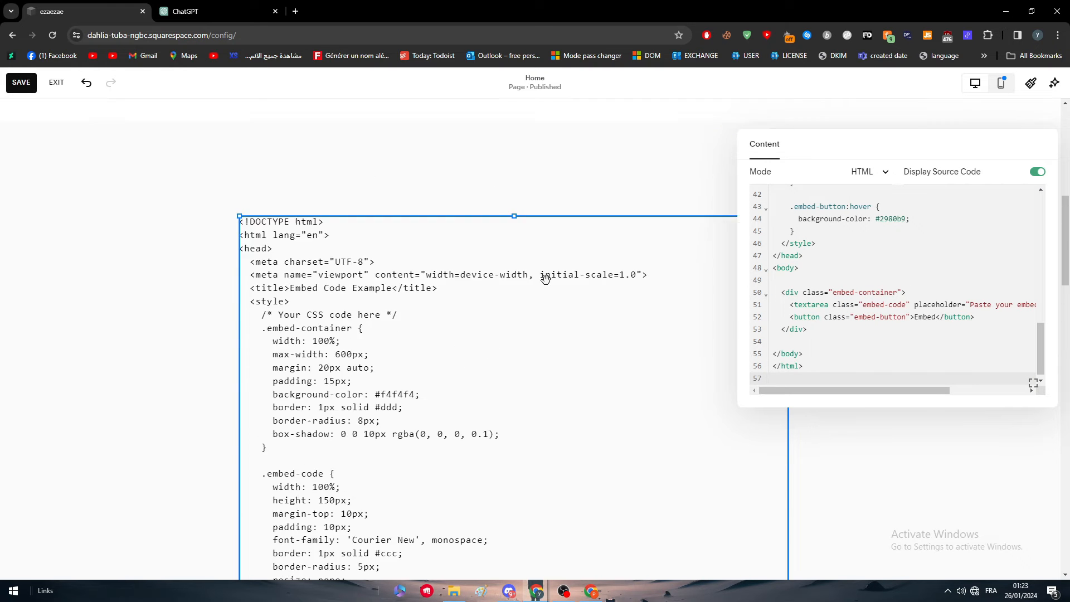
Step: Turn off Display Source Code for the Code block and close its editor
{"action": "scroll", "coordinate": [546, 277], "scroll_direction": "up", "scroll_amount": 5}
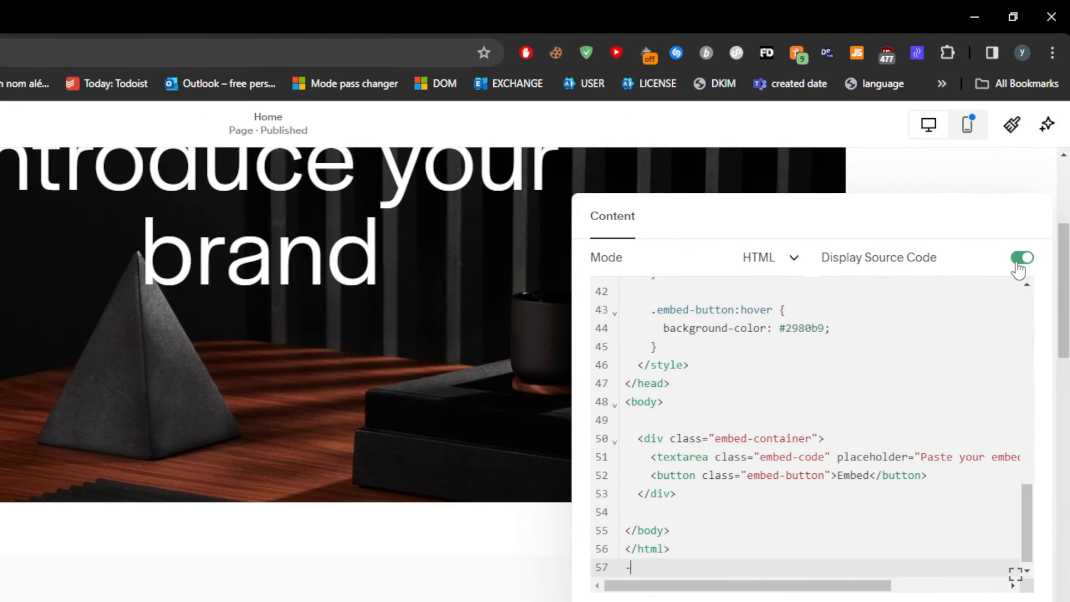
{"action": "left_click", "coordinate": [1018, 265]}
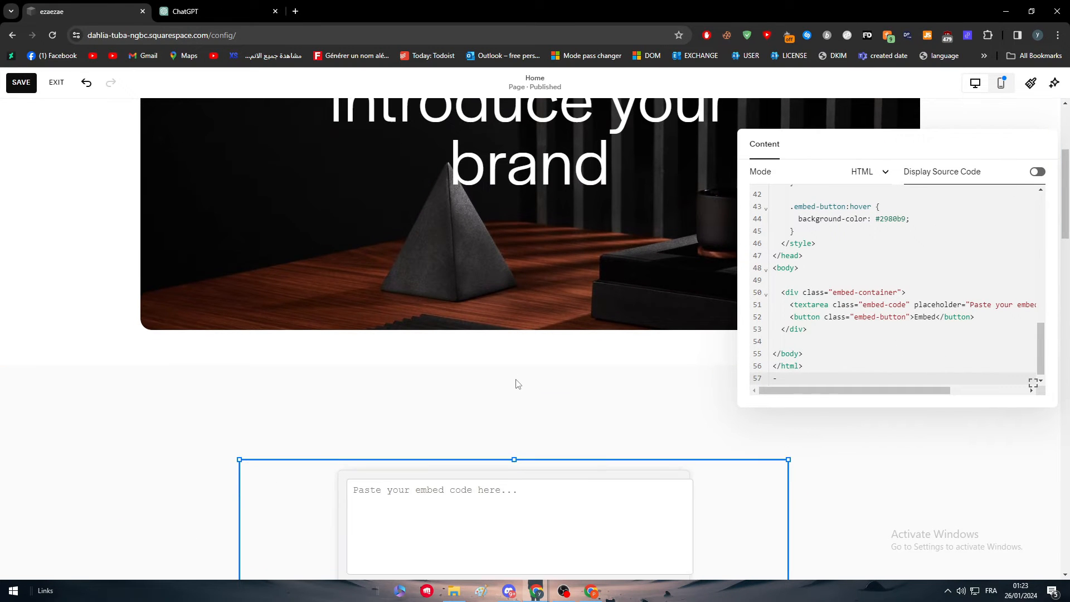
{"action": "scroll", "coordinate": [513, 382], "scroll_direction": "down", "scroll_amount": 3}
{"action": "left_click", "coordinate": [336, 284]}
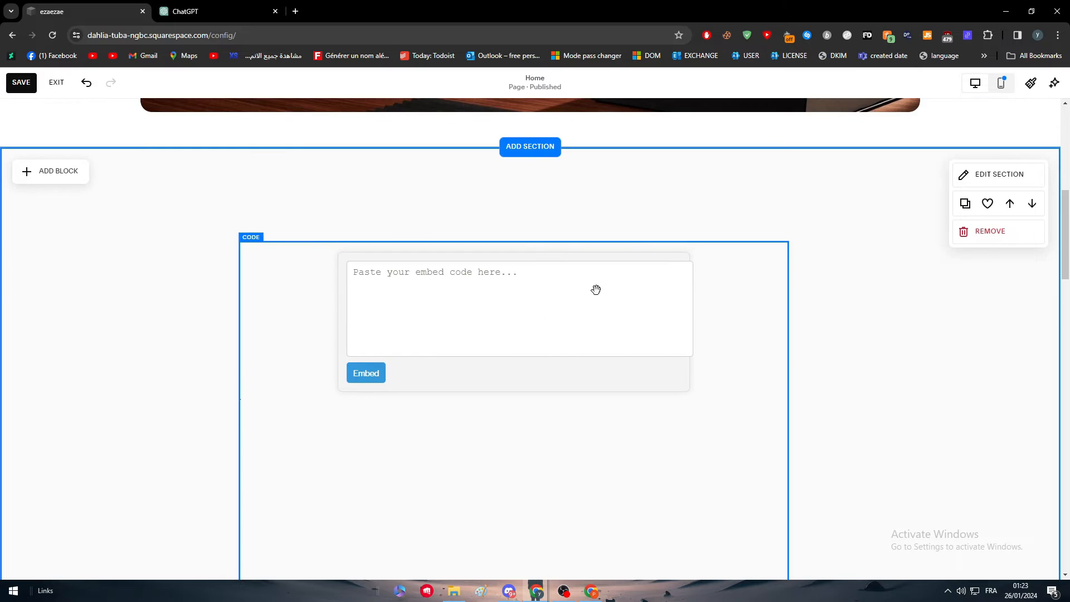
Step: Shorten the Code block from its lower edge so that it ends just below the Embed button
{"action": "left_click", "coordinate": [452, 303]}
{"action": "scroll", "coordinate": [478, 310], "scroll_direction": "down", "scroll_amount": 10}
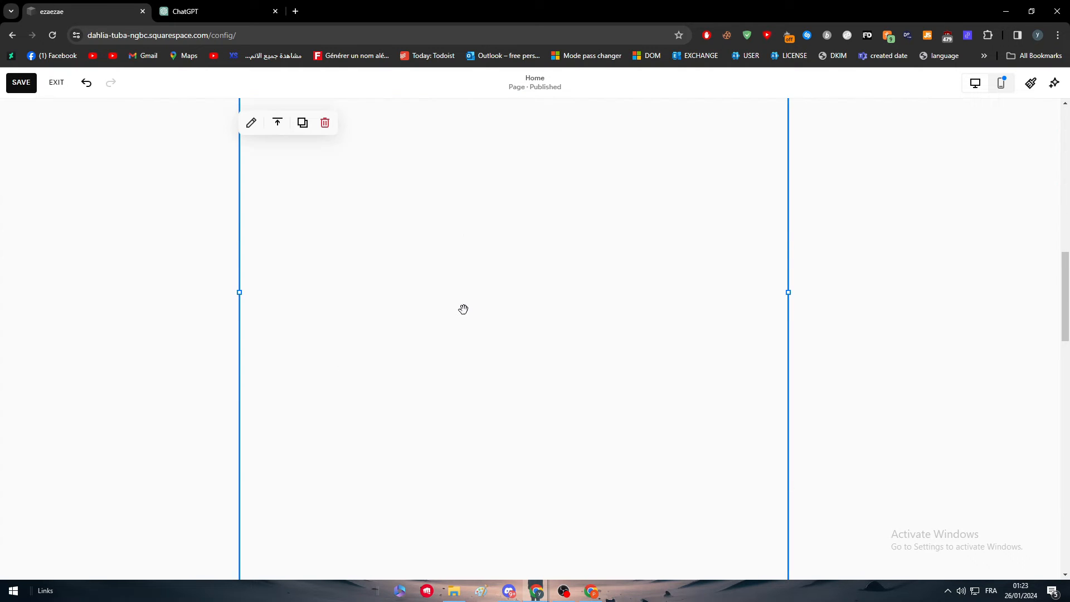
{"action": "scroll", "coordinate": [513, 324], "scroll_direction": "up", "scroll_amount": 10}
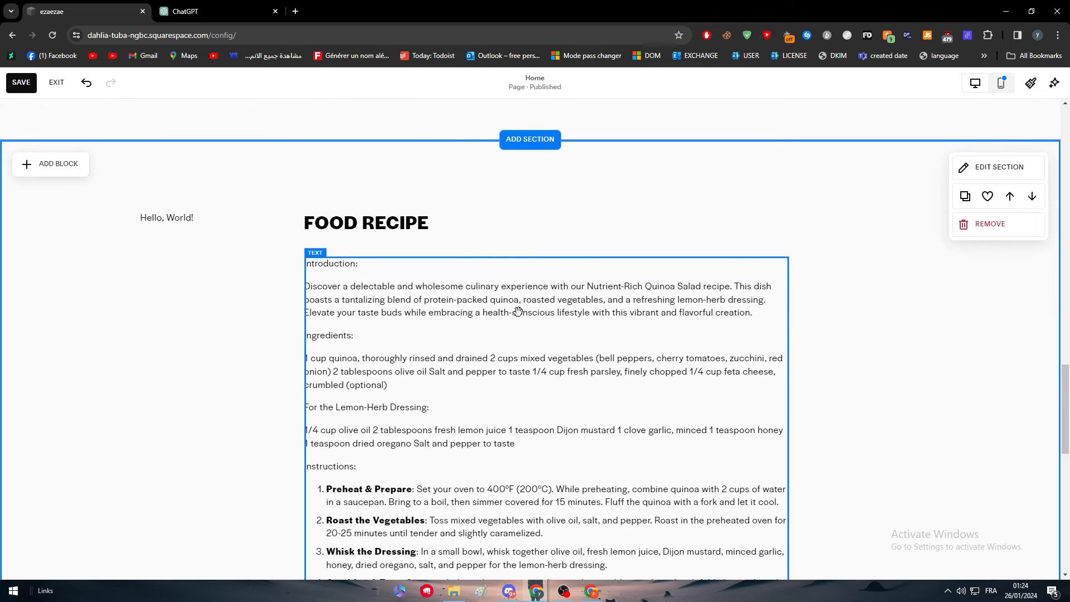
{"action": "left_click", "coordinate": [516, 320]}
{"action": "scroll", "coordinate": [545, 325], "scroll_direction": "up", "scroll_amount": 10}
{"action": "scroll", "coordinate": [542, 348], "scroll_direction": "down", "scroll_amount": 8}
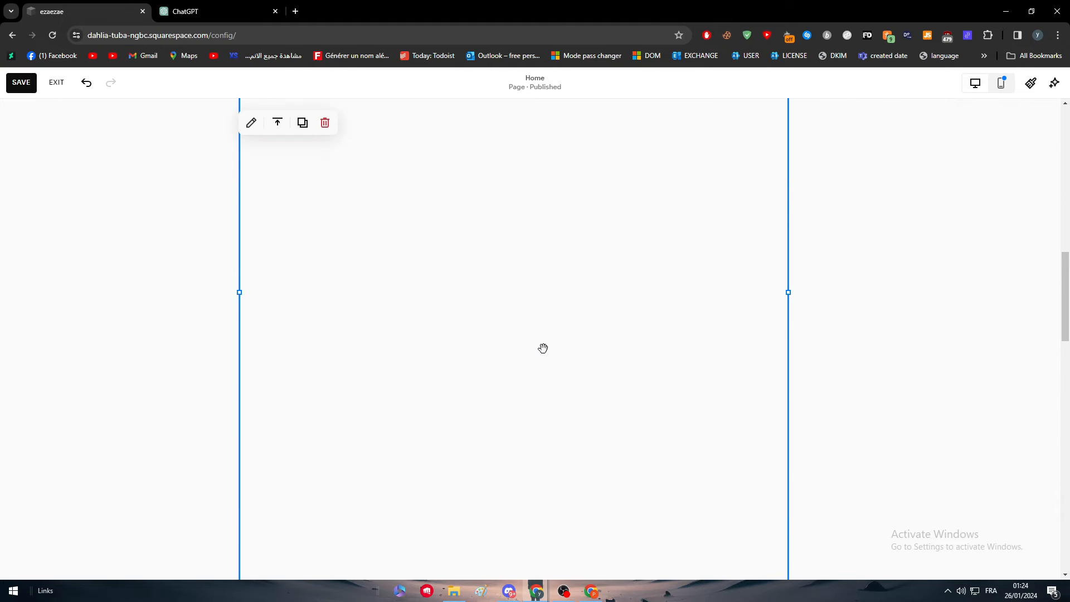
{"action": "left_click_drag", "start_coordinate": [511, 458], "coordinate": [509, 151]}
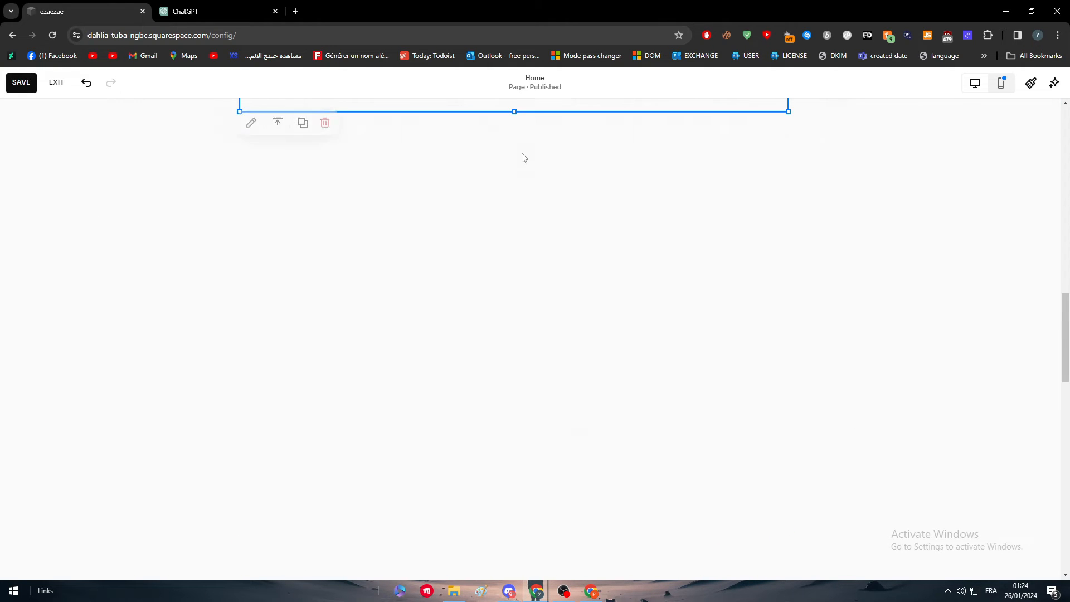
{"action": "scroll", "coordinate": [624, 269], "scroll_direction": "up", "scroll_amount": 6}
{"action": "left_click_drag", "start_coordinate": [518, 441], "coordinate": [489, 225]}
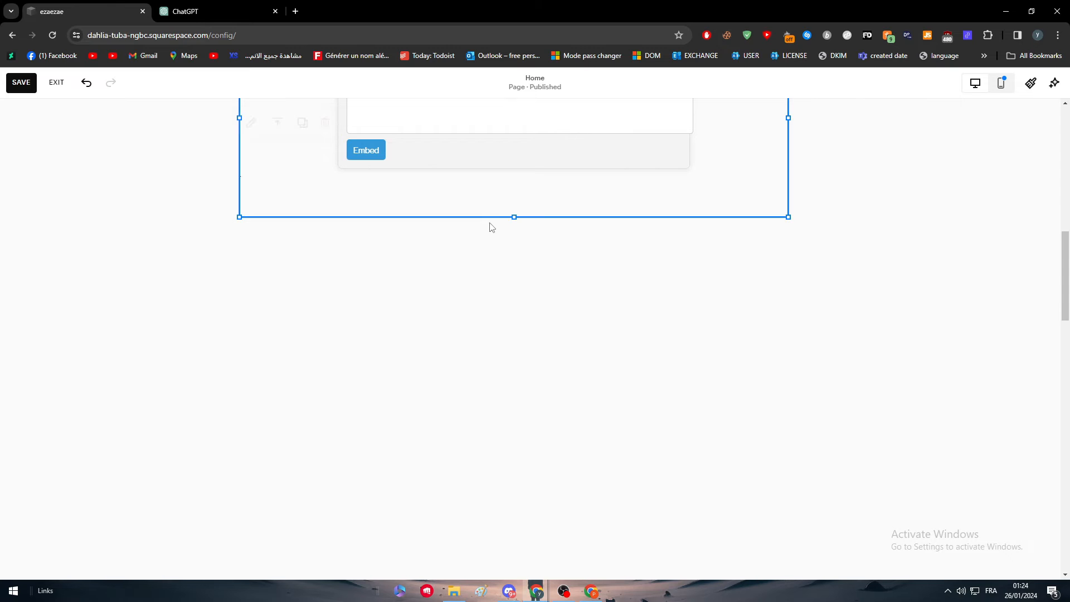
{"action": "scroll", "coordinate": [542, 308], "scroll_direction": "up", "scroll_amount": 5}
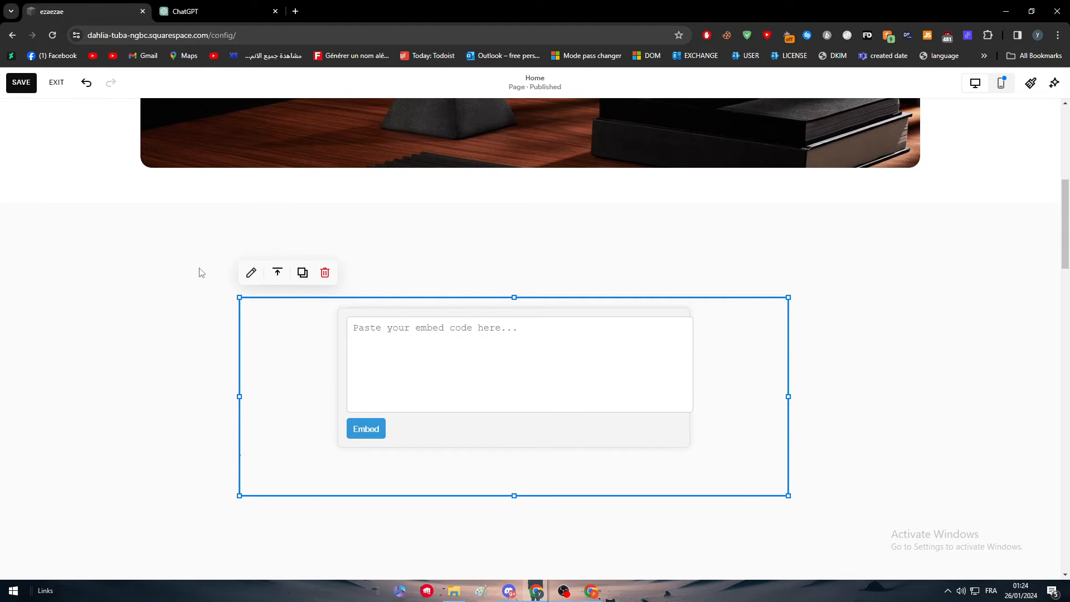
Step: Switch to ChatGPT, send "make it look much better", and copy the HTML code from the reply
{"action": "left_click", "coordinate": [223, 12]}
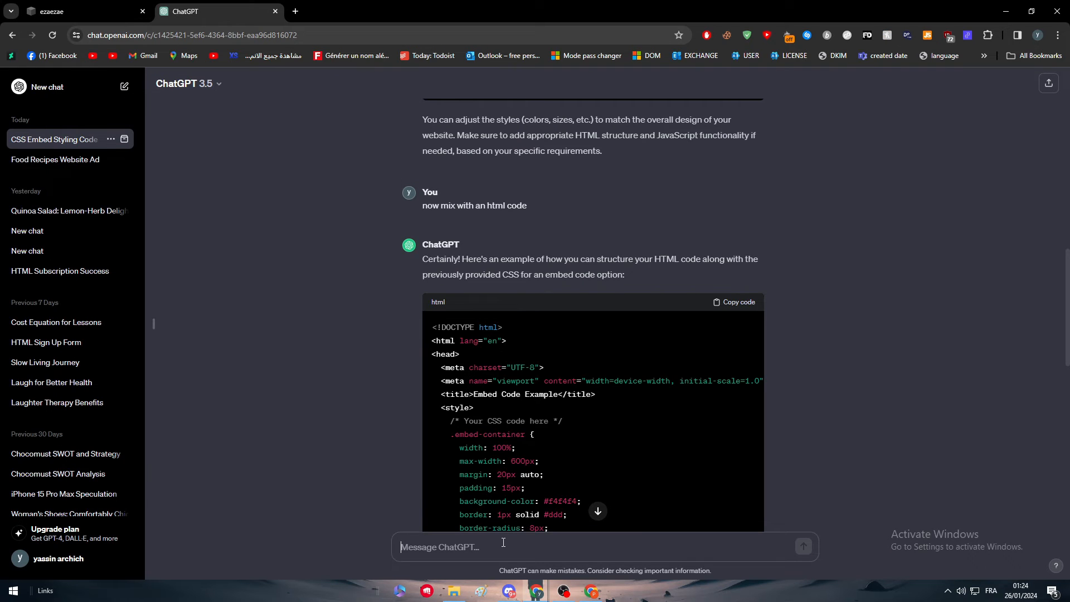
{"action": "type", "text": "n"}
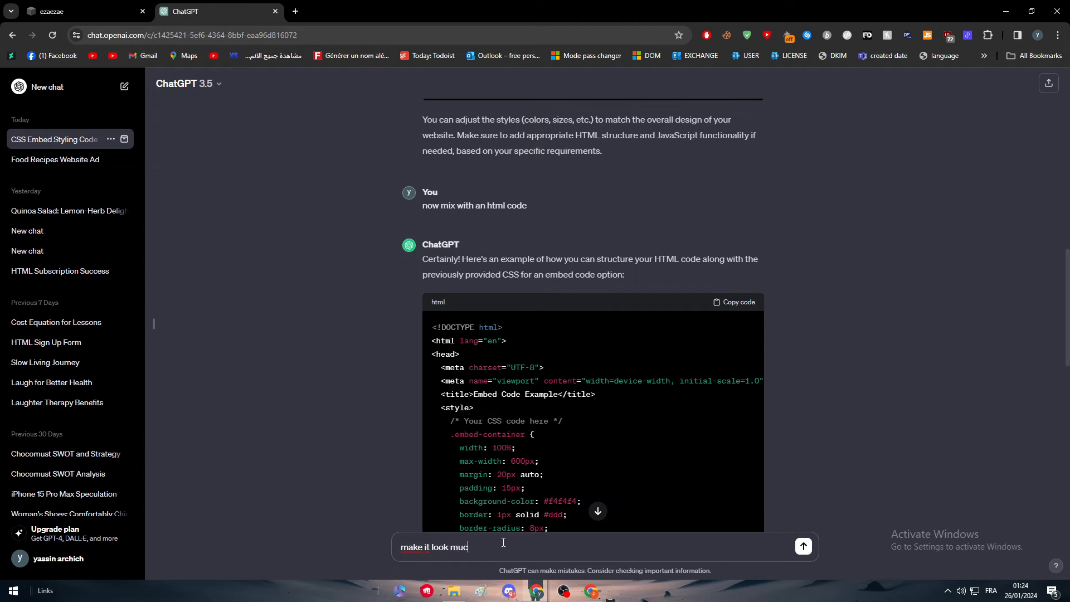
{"action": "key", "text": "Return"}
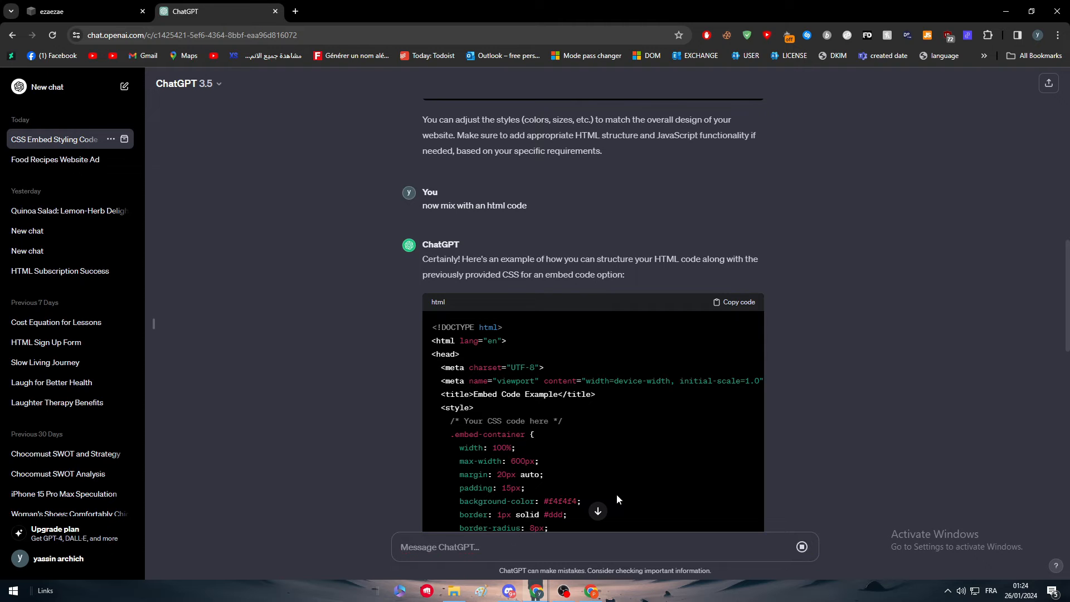
{"action": "left_click", "coordinate": [605, 510]}
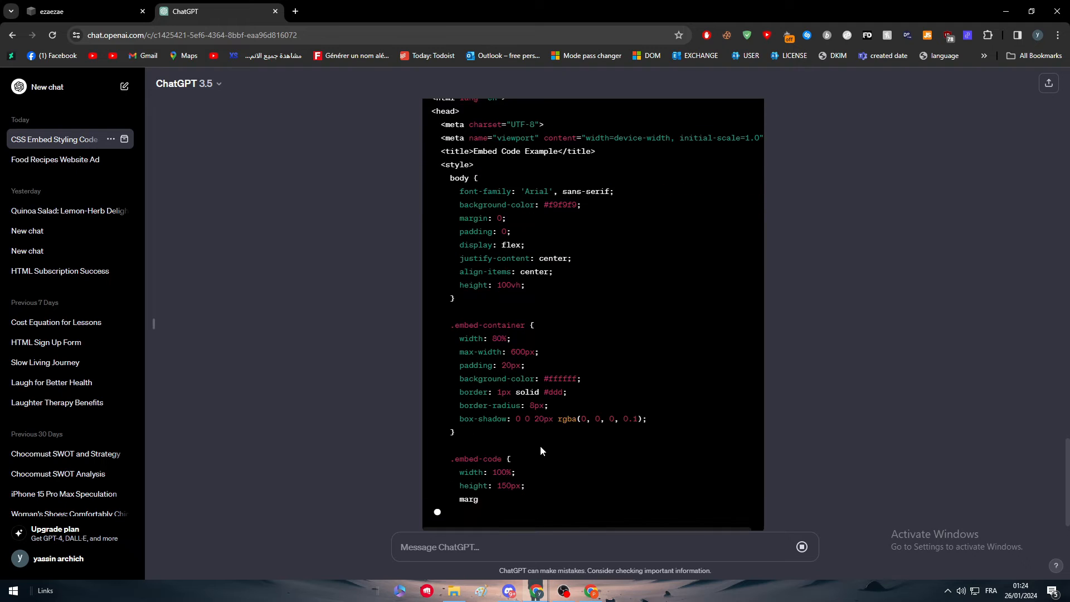
{"action": "scroll", "coordinate": [624, 493], "scroll_direction": "up", "scroll_amount": 4}
{"action": "scroll", "coordinate": [627, 474], "scroll_direction": "down", "scroll_amount": 5}
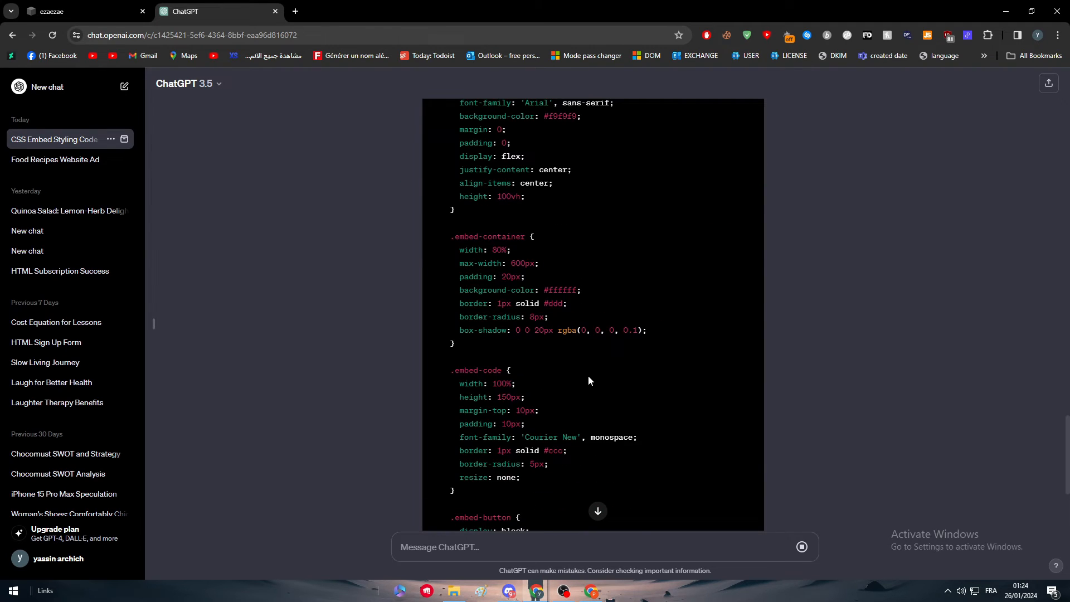
{"action": "scroll", "coordinate": [613, 379], "scroll_direction": "up", "scroll_amount": 5}
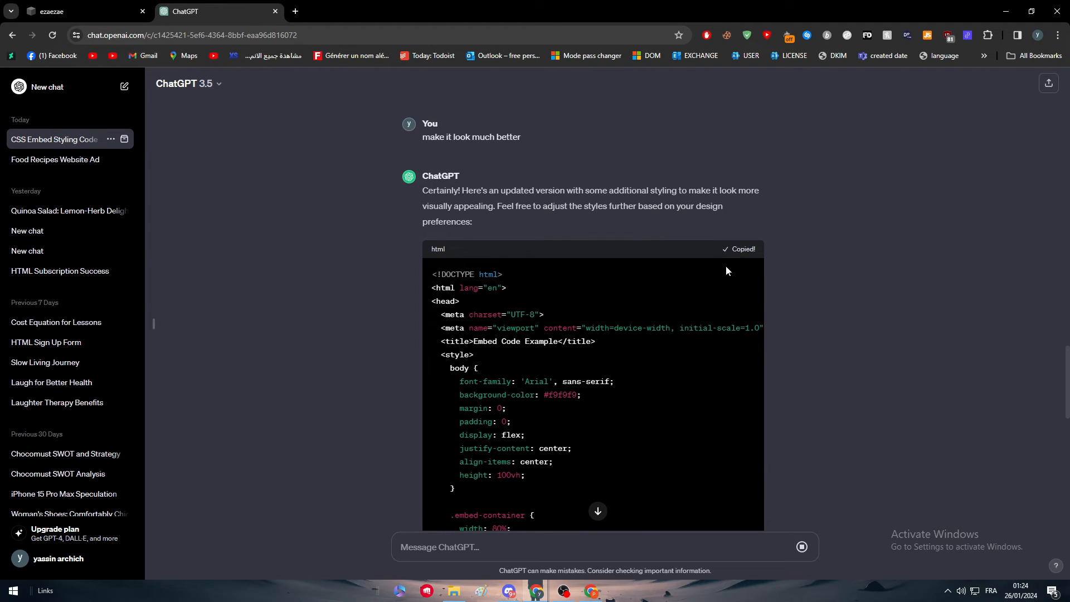
{"action": "scroll", "coordinate": [657, 353], "scroll_direction": "down", "scroll_amount": 15}
Step: Back in Squarespace, replace all the HTML in the embed Code block with the copied code and close its editor
{"action": "left_click", "coordinate": [114, 5]}
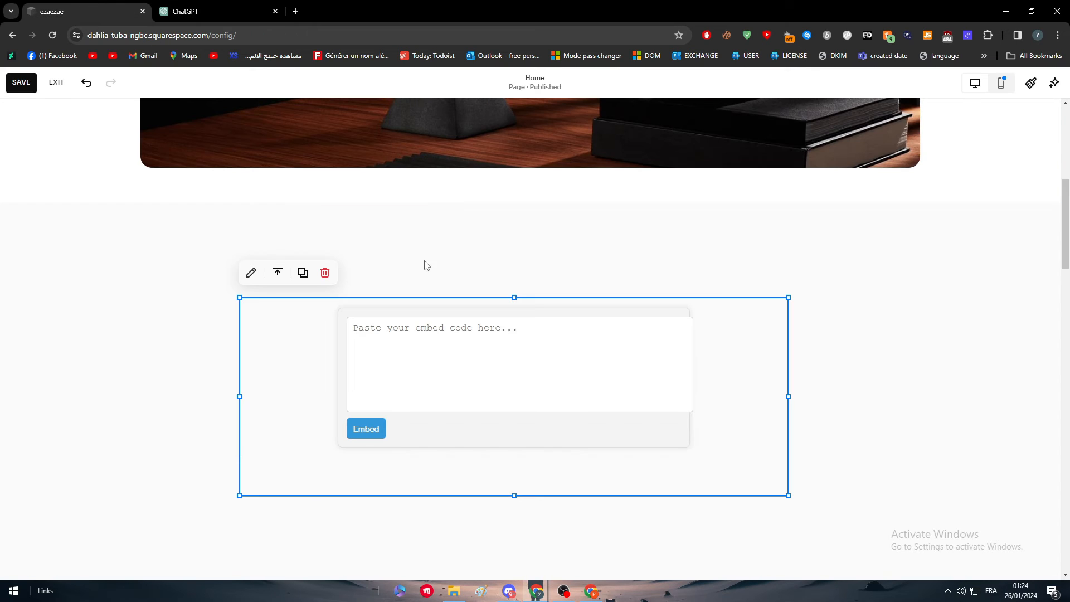
{"action": "left_click", "coordinate": [249, 270]}
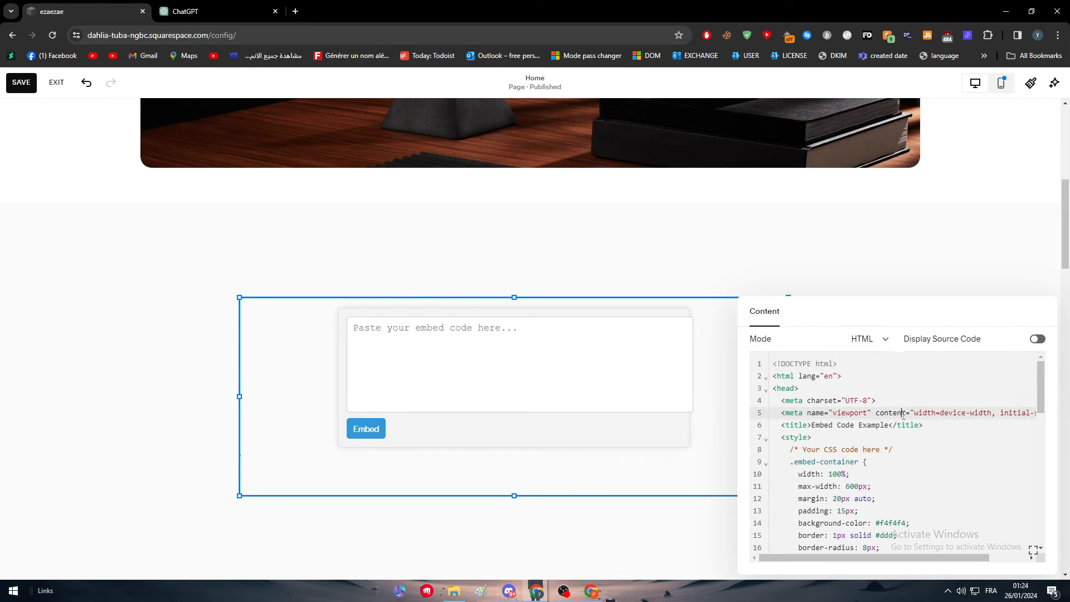
{"action": "left_click", "coordinate": [939, 381]}
{"action": "key", "text": "ctrl+a"}
{"action": "key", "text": "ctrl+v"}
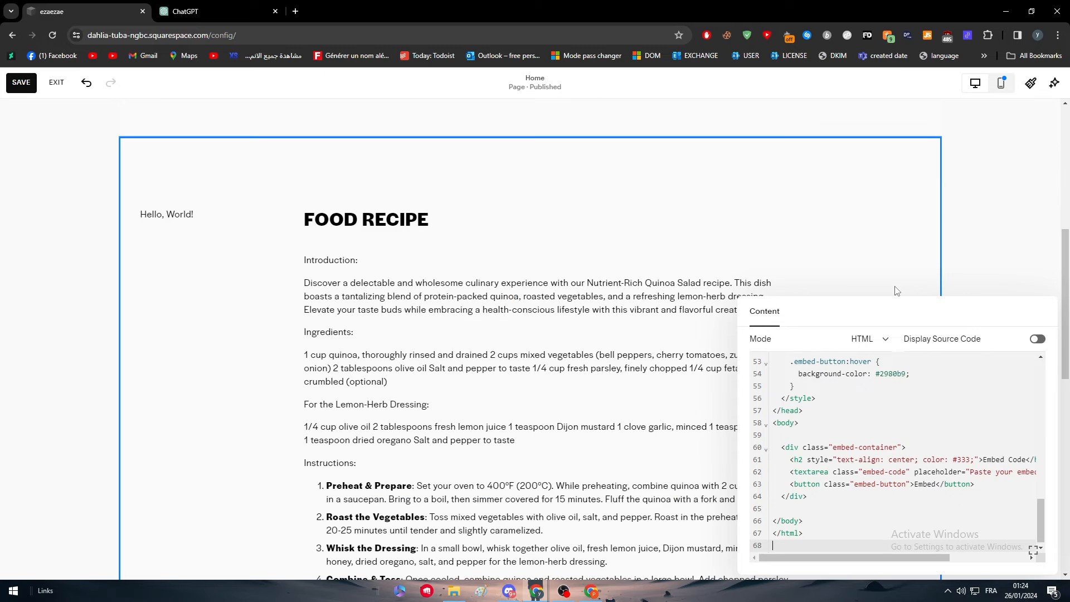
{"action": "left_click", "coordinate": [872, 285]}
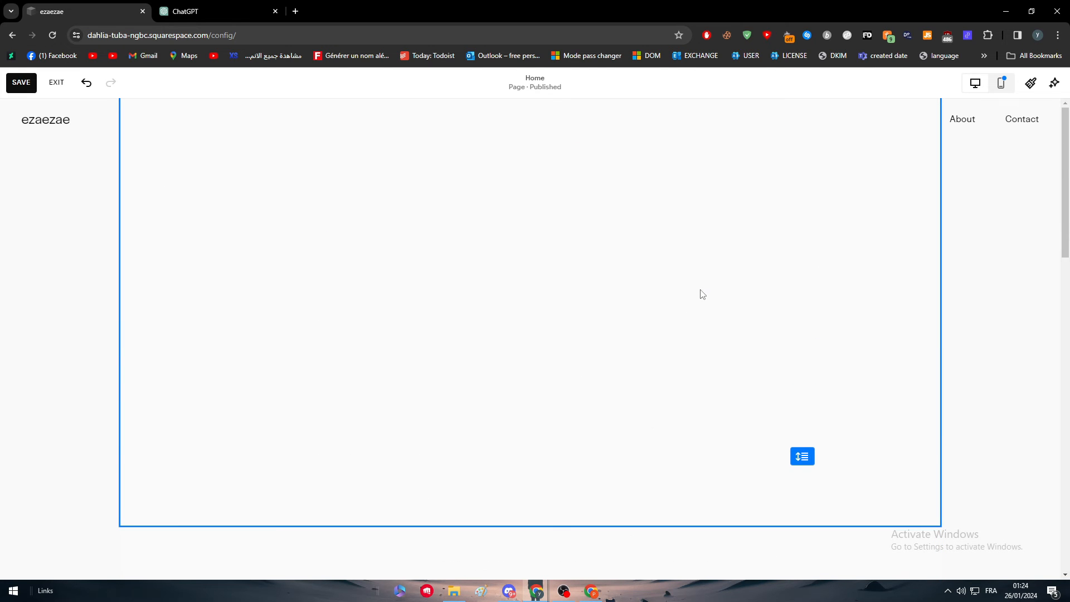
Step: Check the Home page's layout from top to recipe text and undo the last Code block change
{"action": "scroll", "coordinate": [819, 351], "scroll_direction": "down", "scroll_amount": 1}
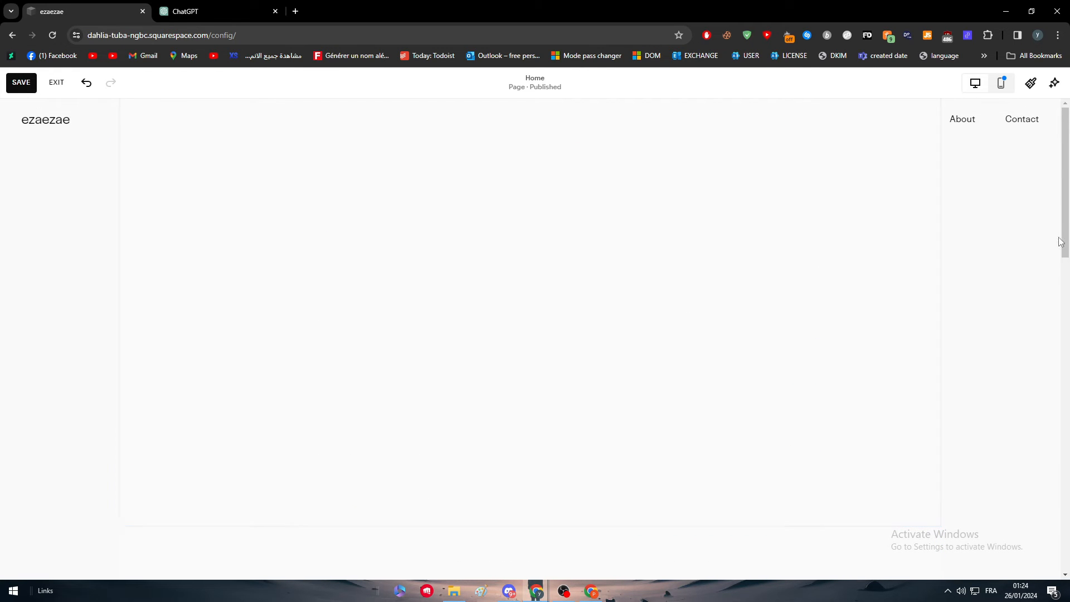
{"action": "left_click_drag", "start_coordinate": [1064, 208], "coordinate": [1063, 273]}
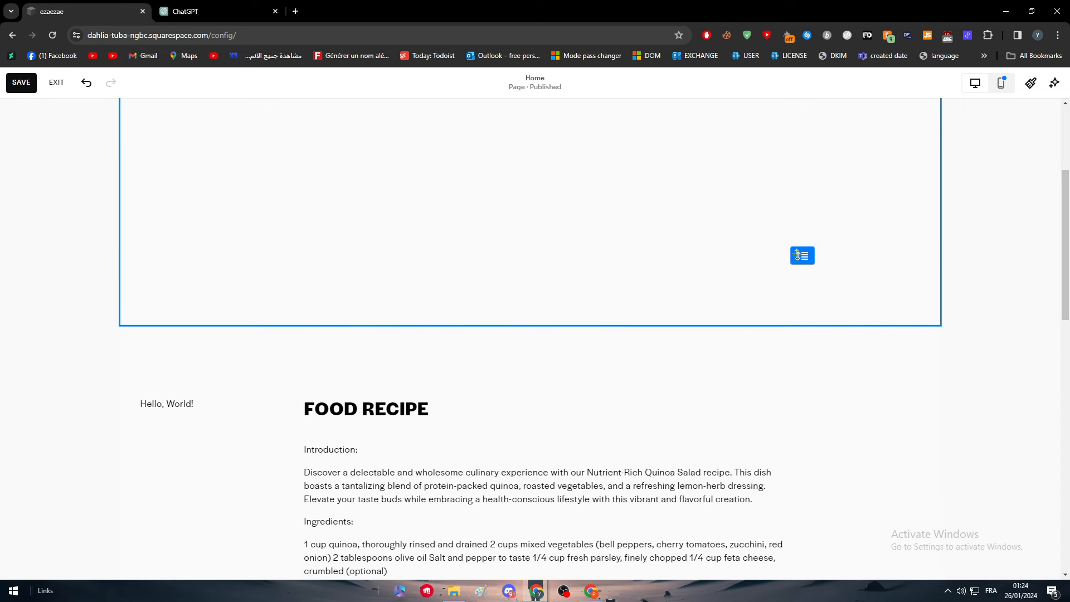
{"action": "scroll", "coordinate": [577, 187], "scroll_direction": "up", "scroll_amount": 4}
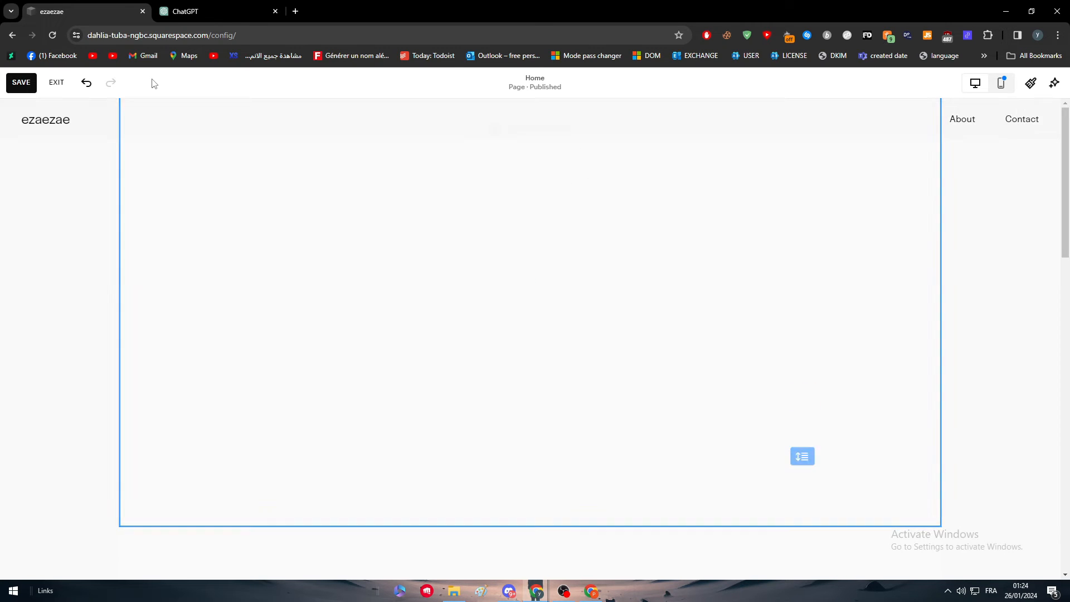
{"action": "left_click", "coordinate": [87, 82]}
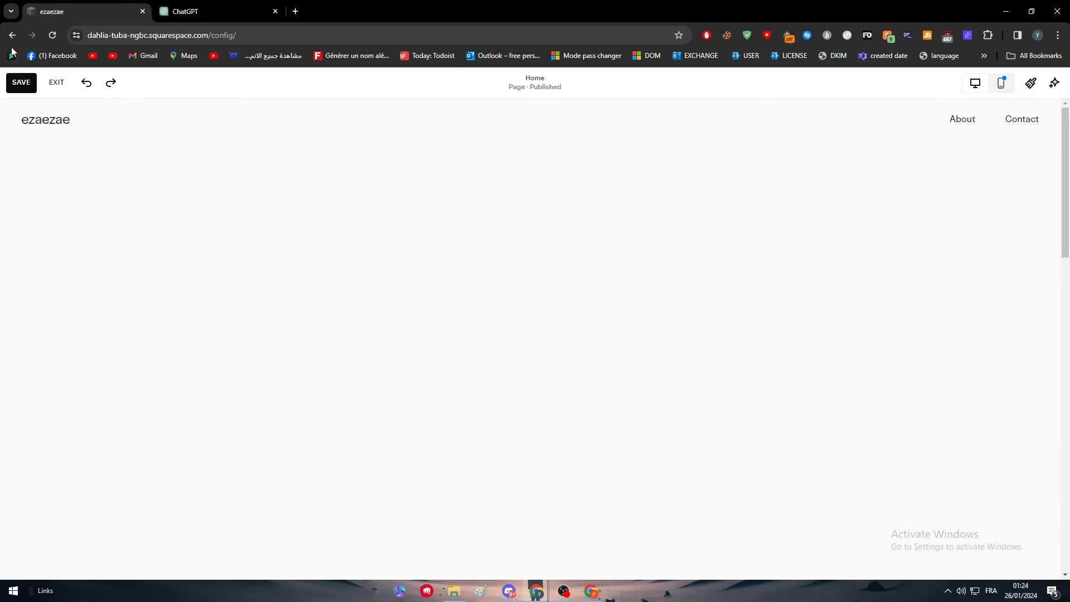
Step: Reopen the embed Code block's editor, recheck the restyled code in ChatGPT, and paste it over the block's existing HTML
{"action": "scroll", "coordinate": [688, 419], "scroll_direction": "down", "scroll_amount": 1}
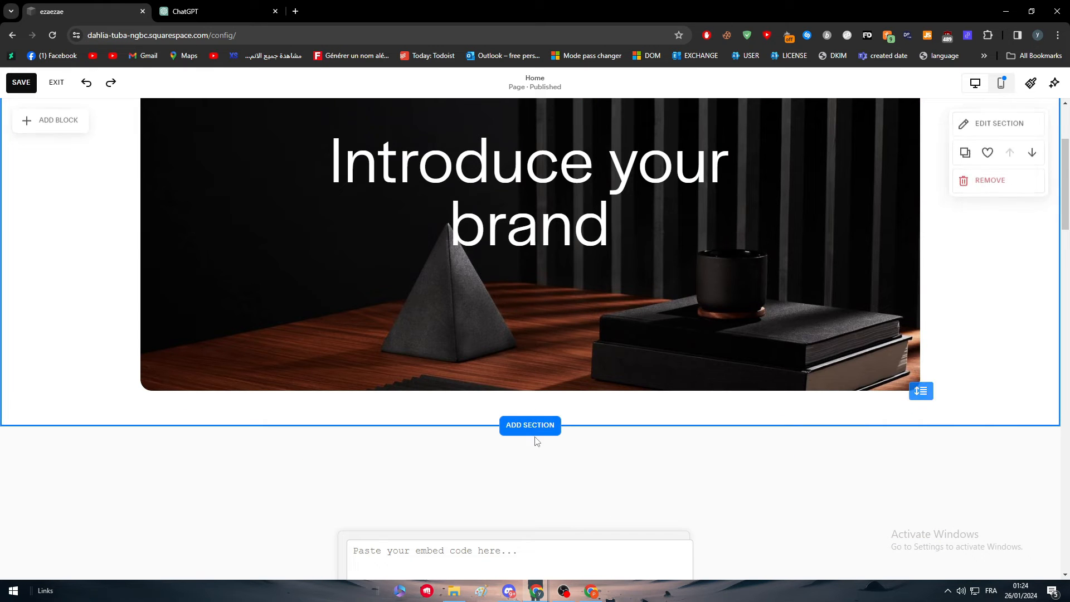
{"action": "scroll", "coordinate": [535, 437], "scroll_direction": "down", "scroll_amount": 2}
{"action": "left_click", "coordinate": [423, 437]}
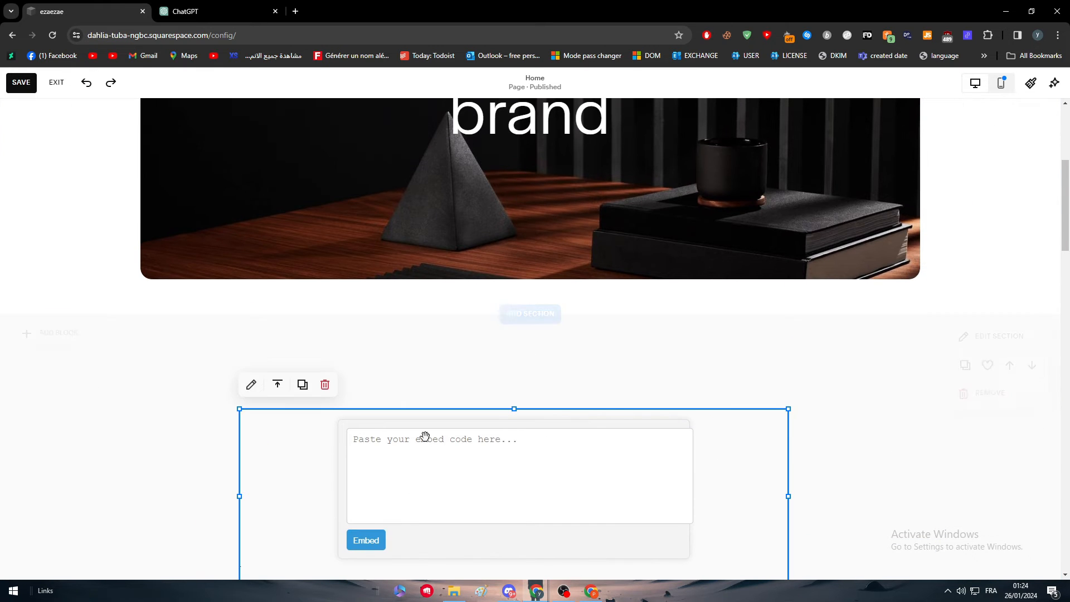
{"action": "left_click", "coordinate": [252, 385]}
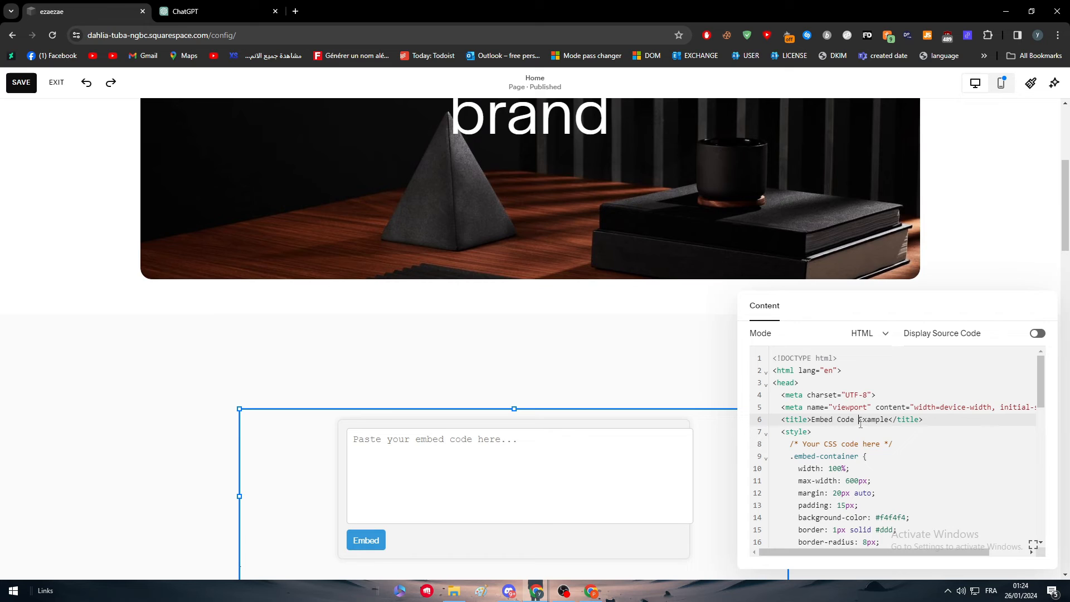
{"action": "left_click", "coordinate": [186, 11]}
{"action": "scroll", "coordinate": [747, 301], "scroll_direction": "up", "scroll_amount": 10}
{"action": "scroll", "coordinate": [744, 283], "scroll_direction": "up", "scroll_amount": 4}
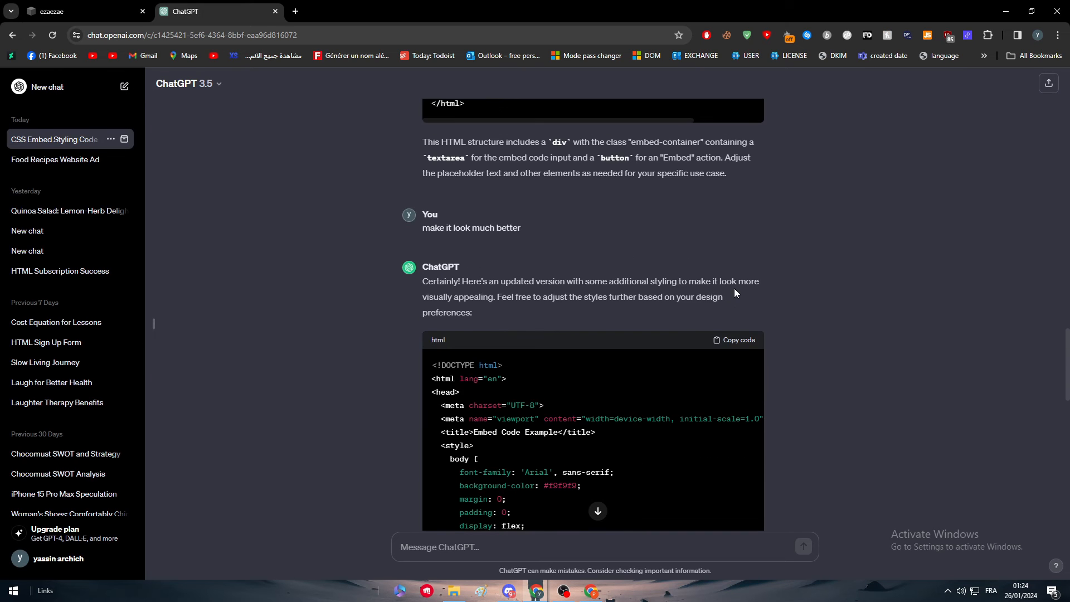
{"action": "left_click", "coordinate": [111, 11]}
{"action": "left_click", "coordinate": [803, 445]}
{"action": "key", "text": "ctrl+a"}
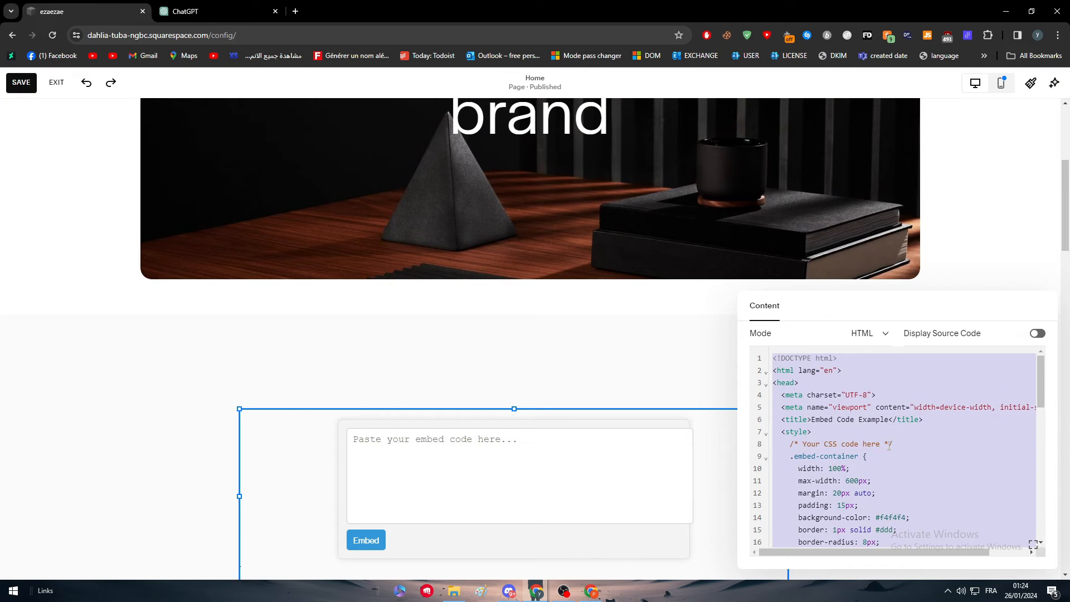
{"action": "key", "text": "ctrl+v"}
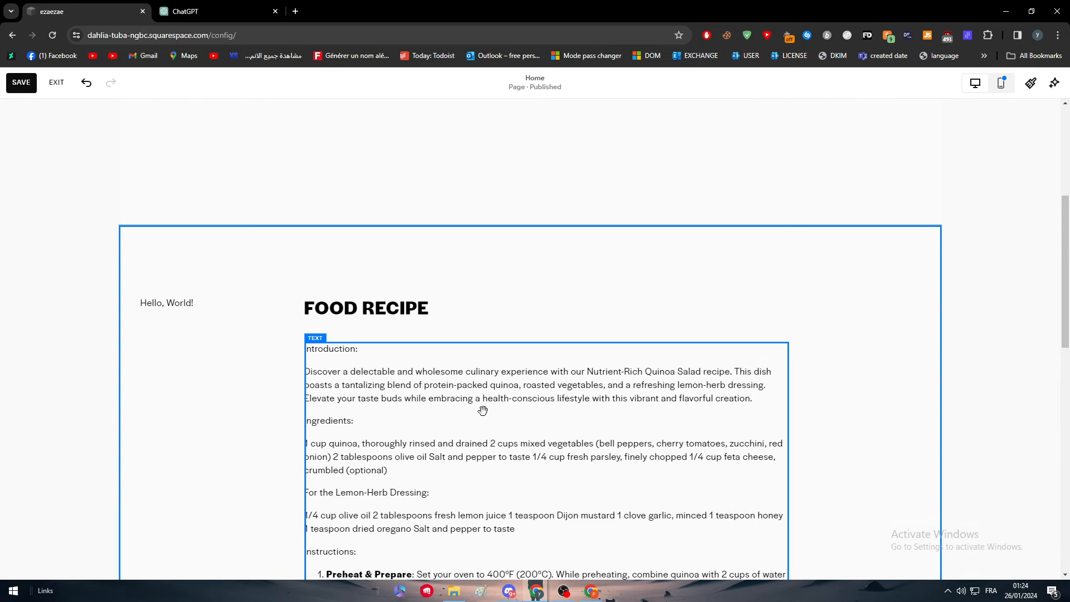
Step: Add a blank section to the site footer below the burger image
{"action": "left_click_drag", "start_coordinate": [1065, 251], "coordinate": [988, 49]}
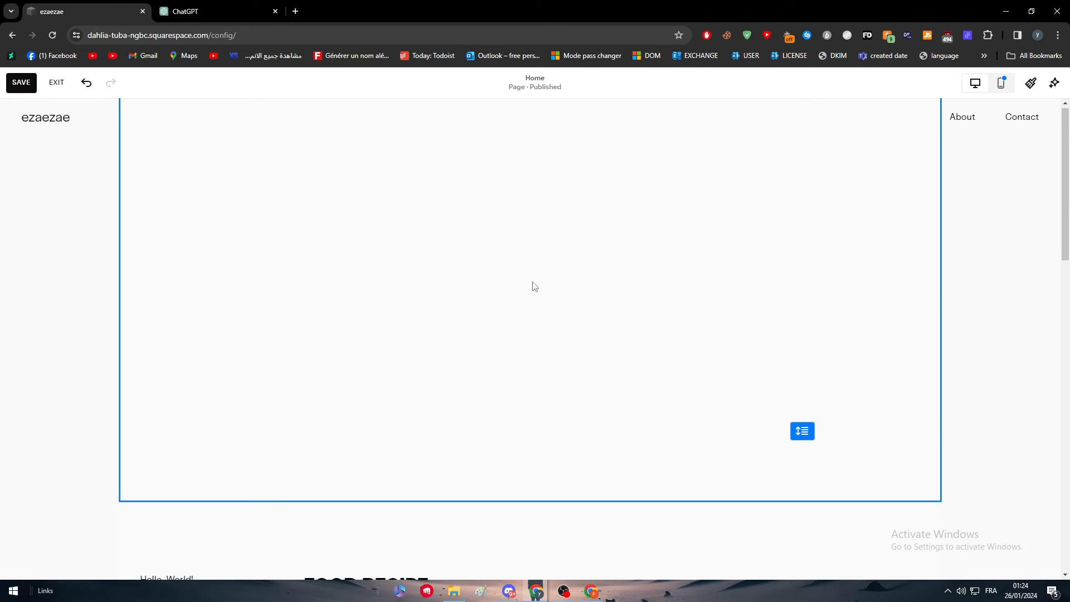
{"action": "scroll", "coordinate": [533, 286], "scroll_direction": "down", "scroll_amount": 15}
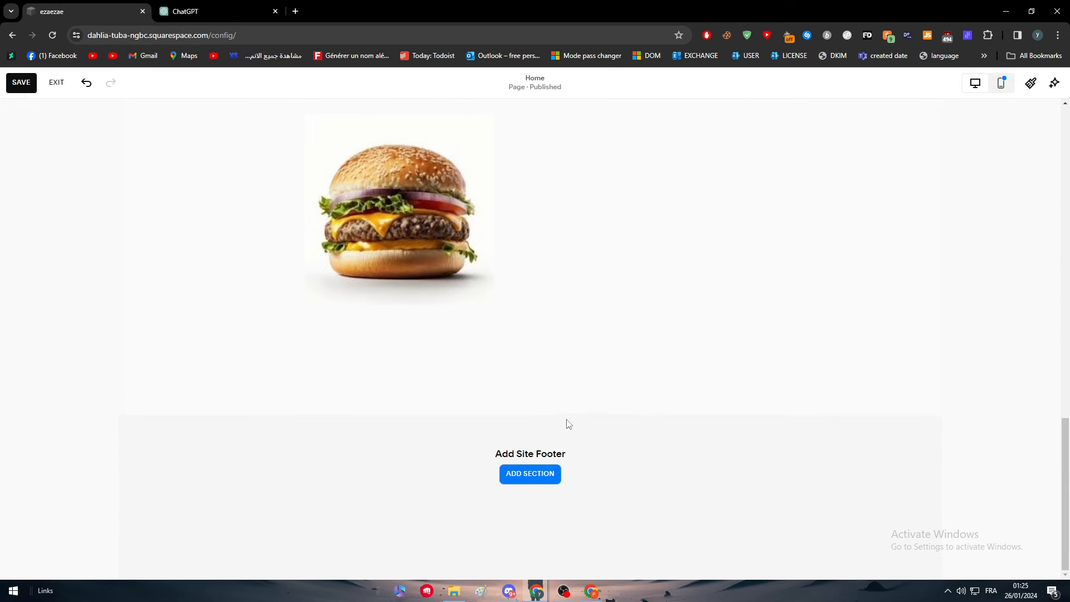
{"action": "left_click", "coordinate": [544, 475]}
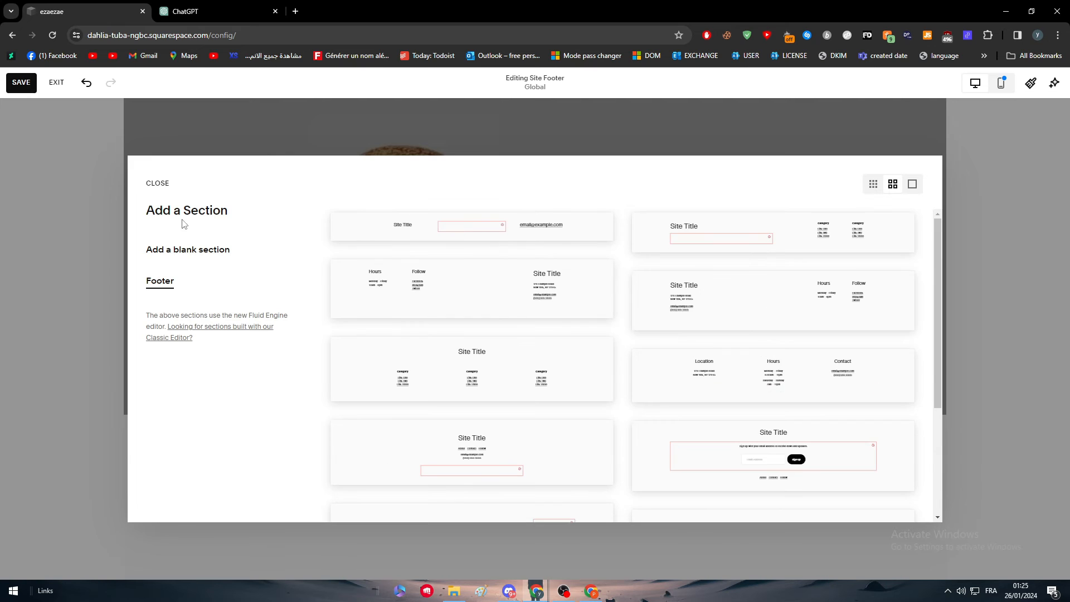
{"action": "left_click", "coordinate": [207, 249]}
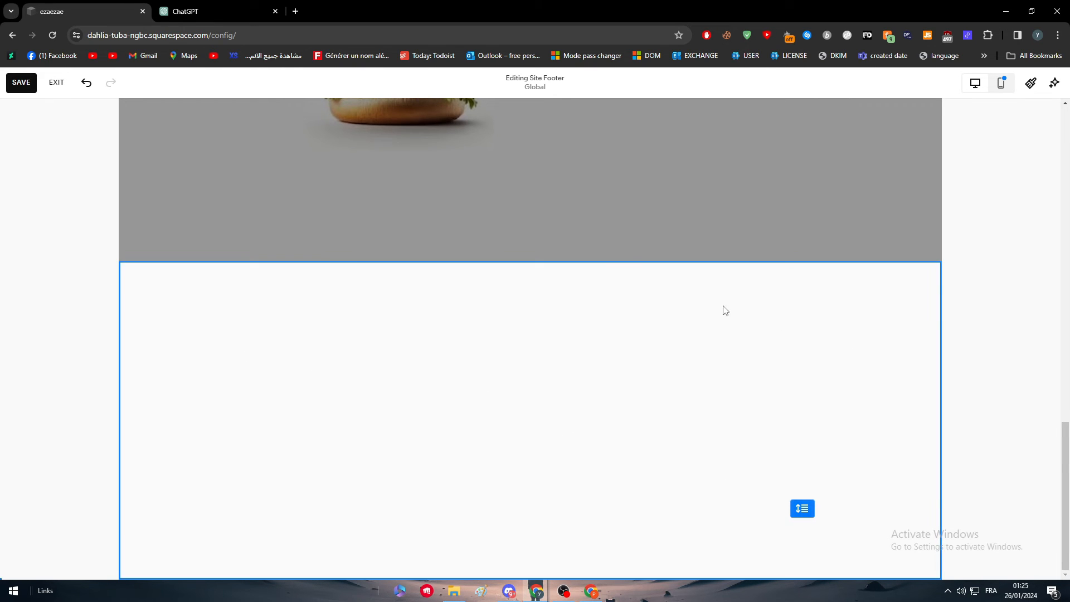
Step: Return from the footer to editing the Home page and exit the editor without saving the changes
{"action": "scroll", "coordinate": [504, 273], "scroll_direction": "up", "scroll_amount": 15}
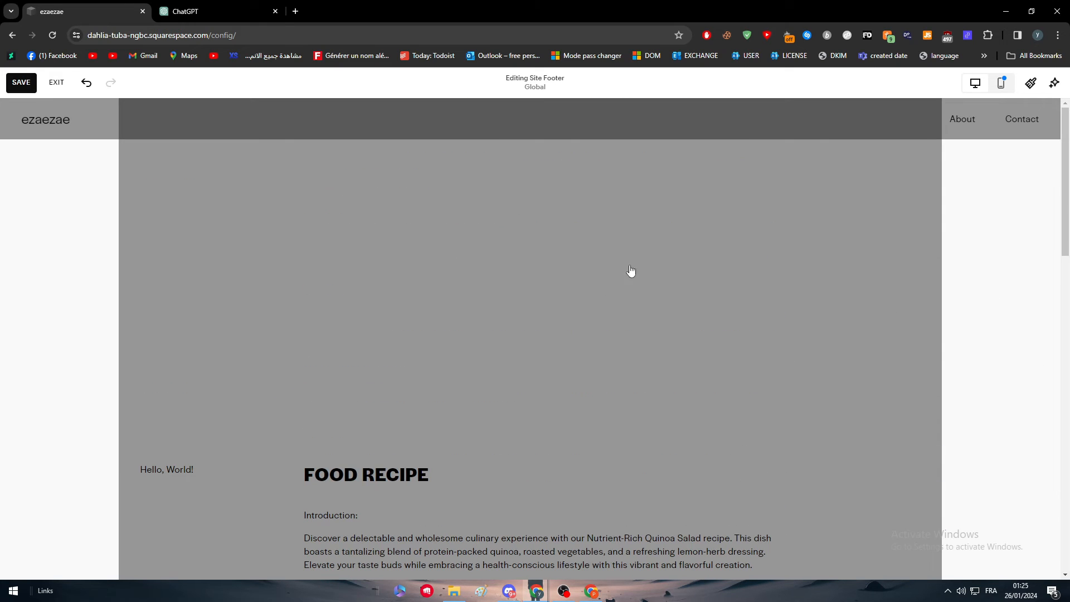
{"action": "scroll", "coordinate": [711, 267], "scroll_direction": "down", "scroll_amount": 6}
{"action": "left_click", "coordinate": [745, 311]}
{"action": "scroll", "coordinate": [732, 322], "scroll_direction": "down", "scroll_amount": 6}
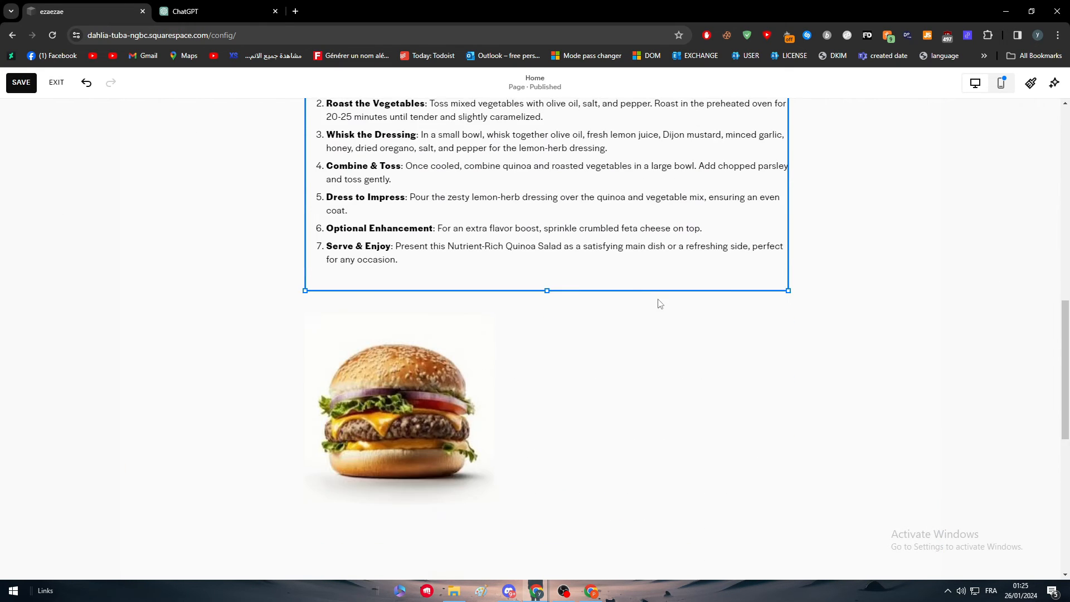
{"action": "scroll", "coordinate": [659, 303], "scroll_direction": "up", "scroll_amount": 6}
{"action": "scroll", "coordinate": [528, 128], "scroll_direction": "up", "scroll_amount": 5}
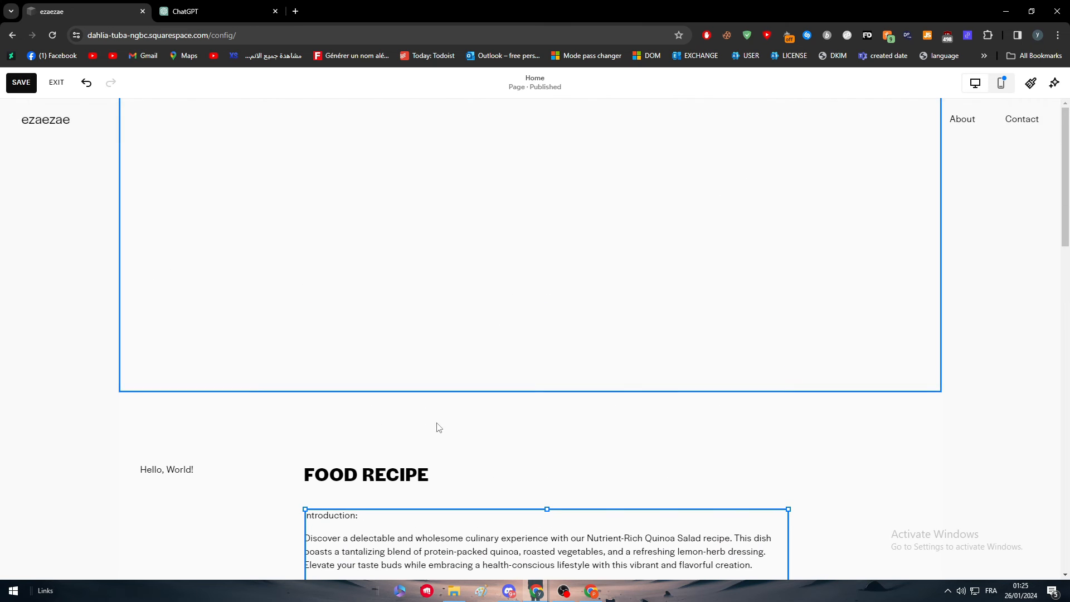
{"action": "left_click", "coordinate": [60, 88]}
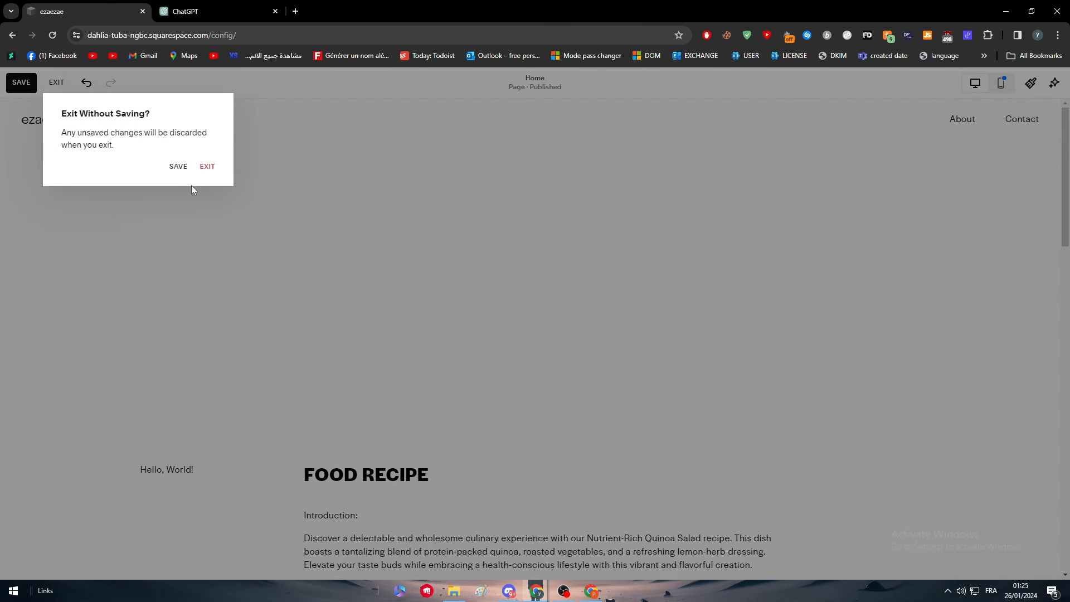
{"action": "left_click", "coordinate": [208, 167]}
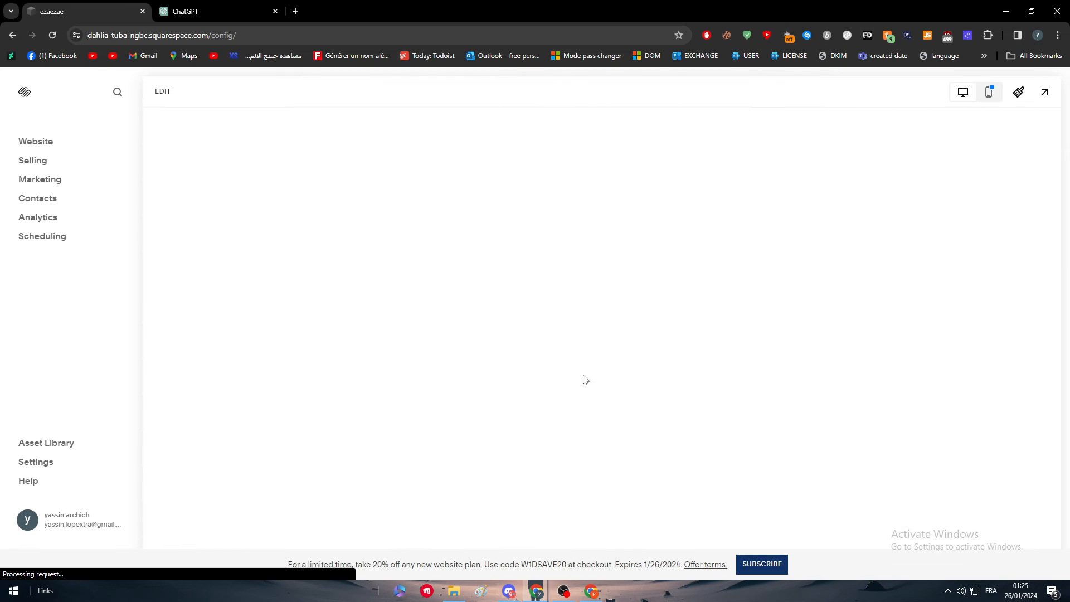
Step: Switch to ChatGPT and review the restyled embed code in the latest reply from start to end
{"action": "left_click", "coordinate": [238, 5]}
{"action": "scroll", "coordinate": [502, 384], "scroll_direction": "down", "scroll_amount": 2}
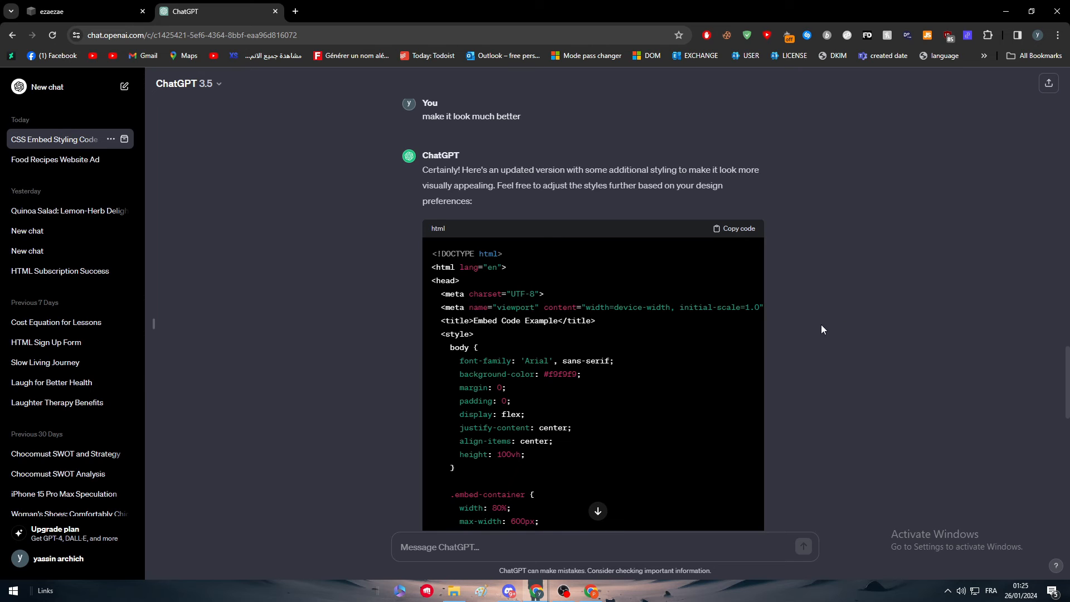
{"action": "scroll", "coordinate": [842, 368], "scroll_direction": "down", "scroll_amount": 4}
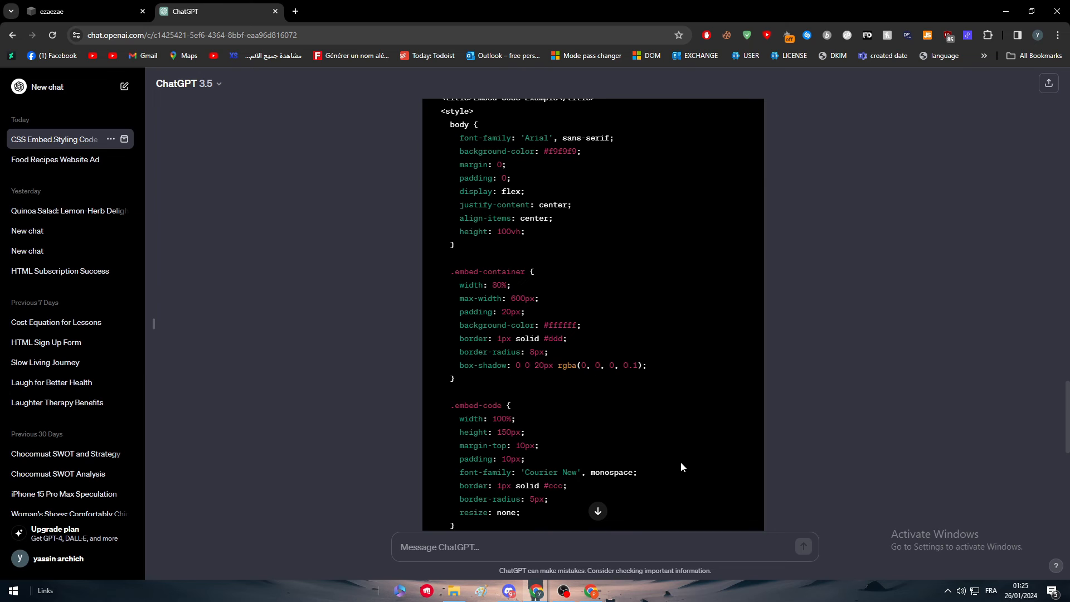
{"action": "scroll", "coordinate": [681, 461], "scroll_direction": "up", "scroll_amount": 5}
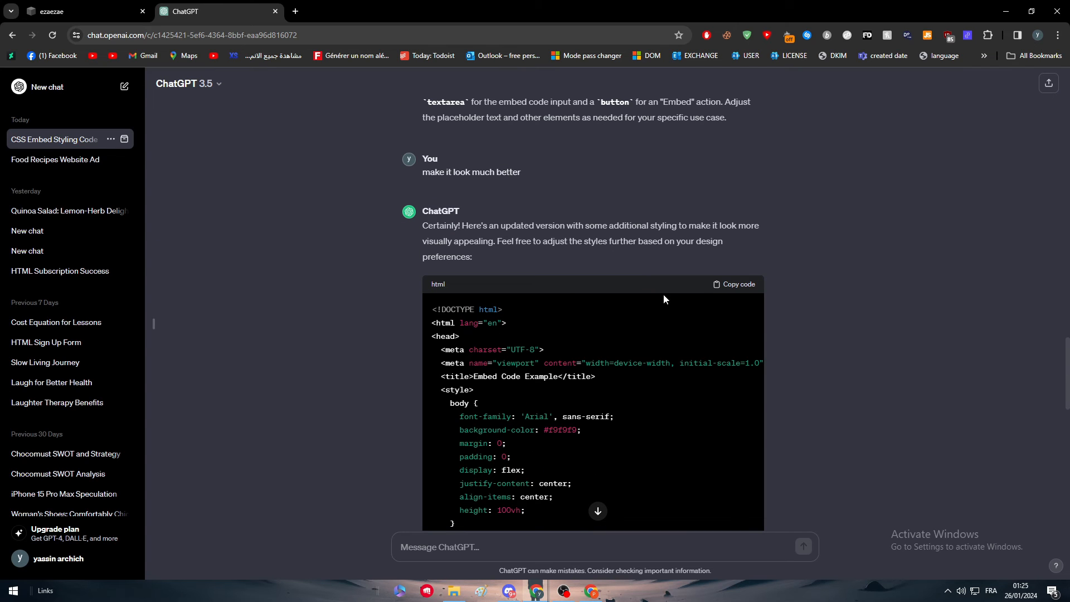
{"action": "scroll", "coordinate": [663, 299], "scroll_direction": "down", "scroll_amount": 15}
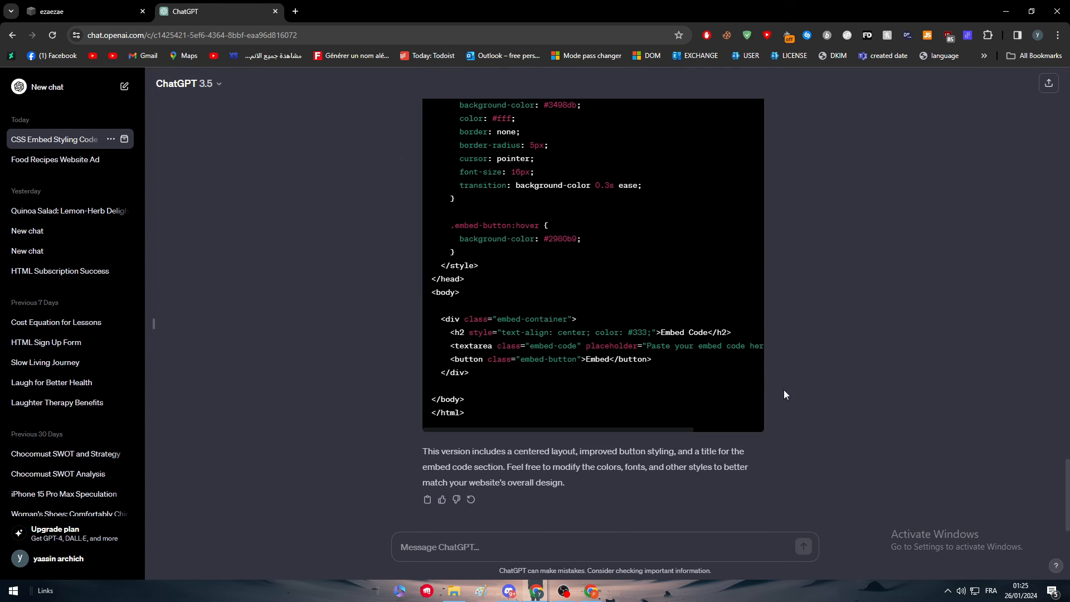
{"action": "scroll", "coordinate": [784, 389], "scroll_direction": "up", "scroll_amount": 15}
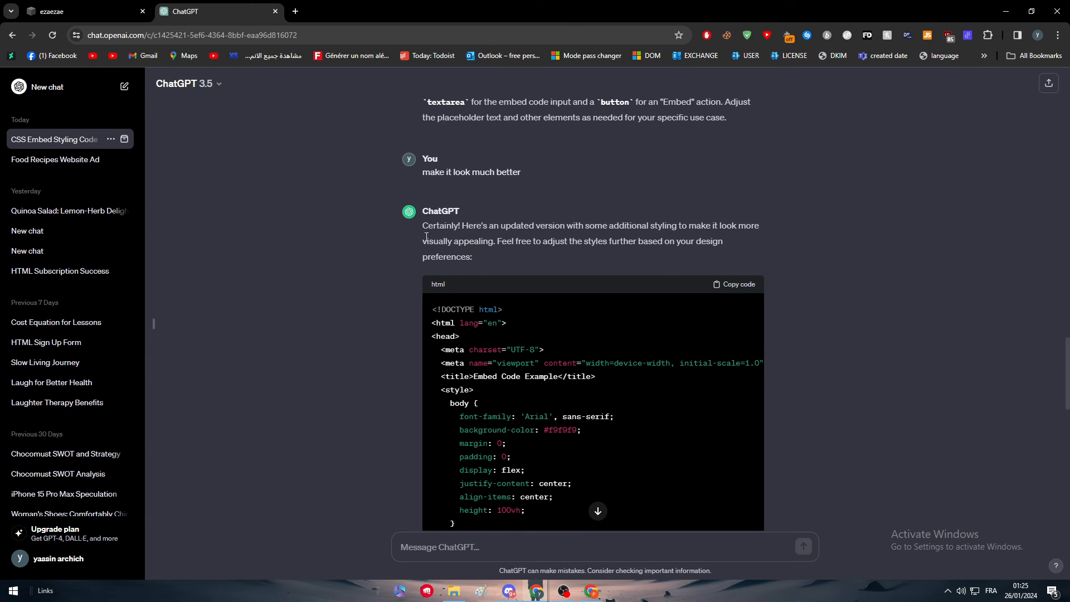
Step: Switch to the Squarespace site, go to the Food Recipe section of the Home page, and open the page for editing
{"action": "left_click", "coordinate": [89, 10]}
{"action": "scroll", "coordinate": [458, 494], "scroll_direction": "down", "scroll_amount": 5}
{"action": "scroll", "coordinate": [457, 490], "scroll_direction": "down", "scroll_amount": 6}
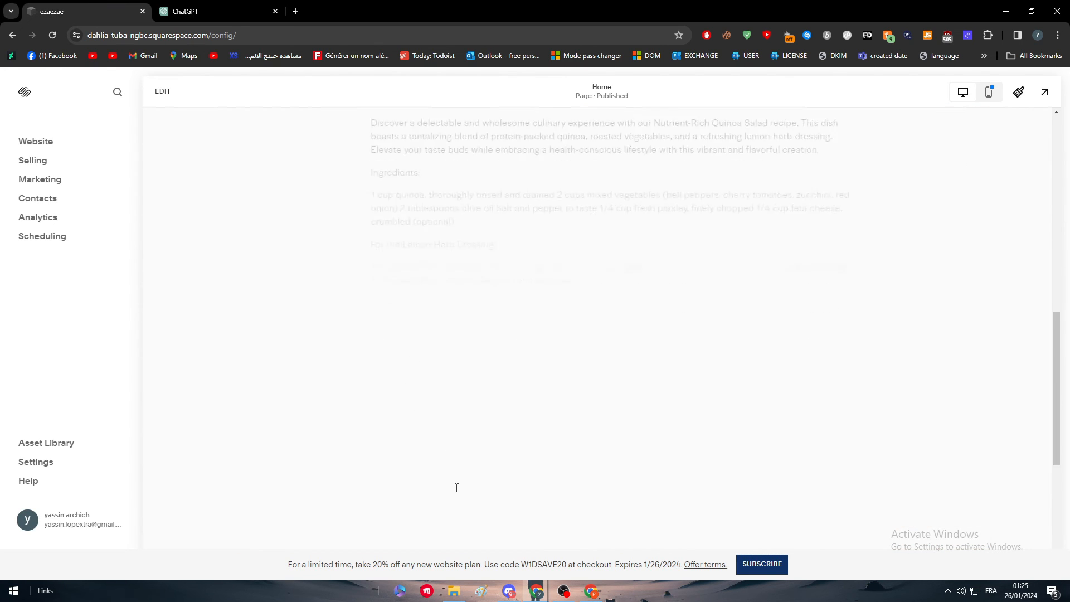
{"action": "scroll", "coordinate": [454, 491], "scroll_direction": "up", "scroll_amount": 3}
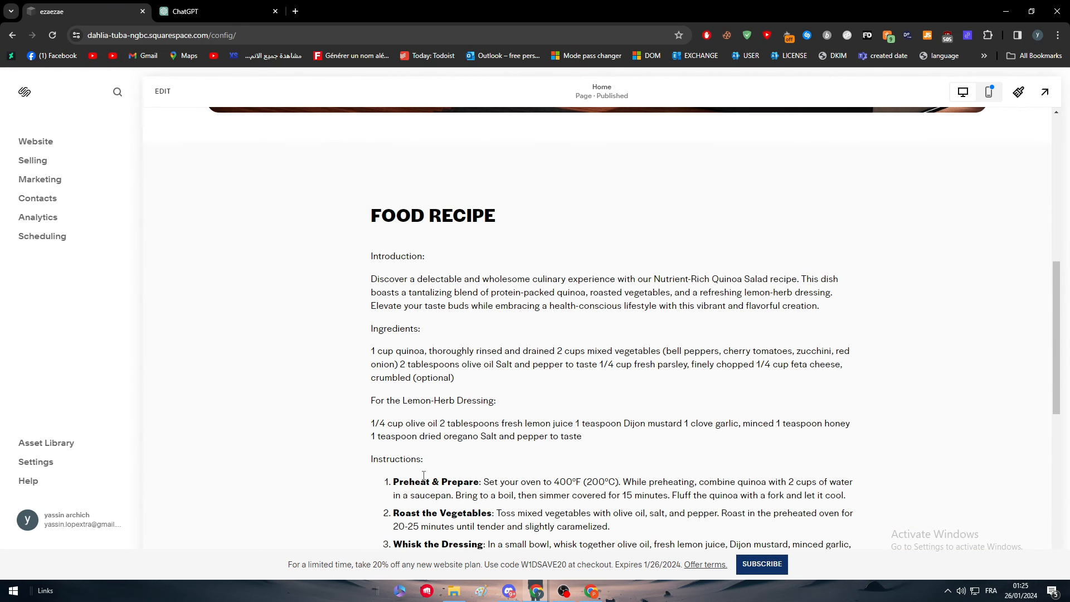
{"action": "left_click", "coordinate": [162, 90]}
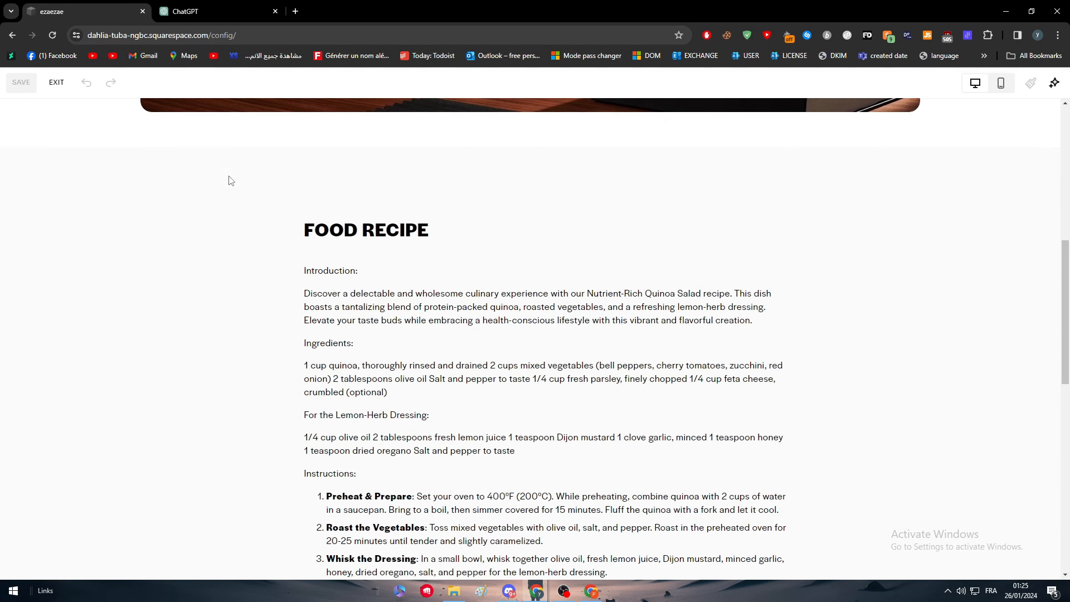
Step: Send ChatGPT the message "i didnt work give me an other one" and copy the HTML code from its new reply
{"action": "left_click", "coordinate": [250, 5]}
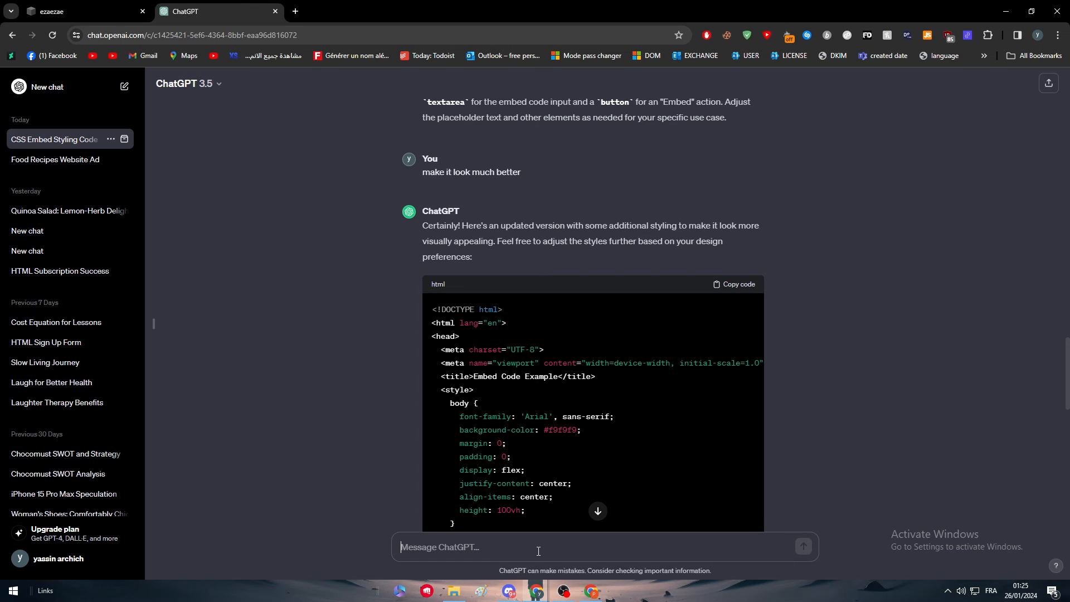
{"action": "type", "text": "i didnt work give me an other one"}
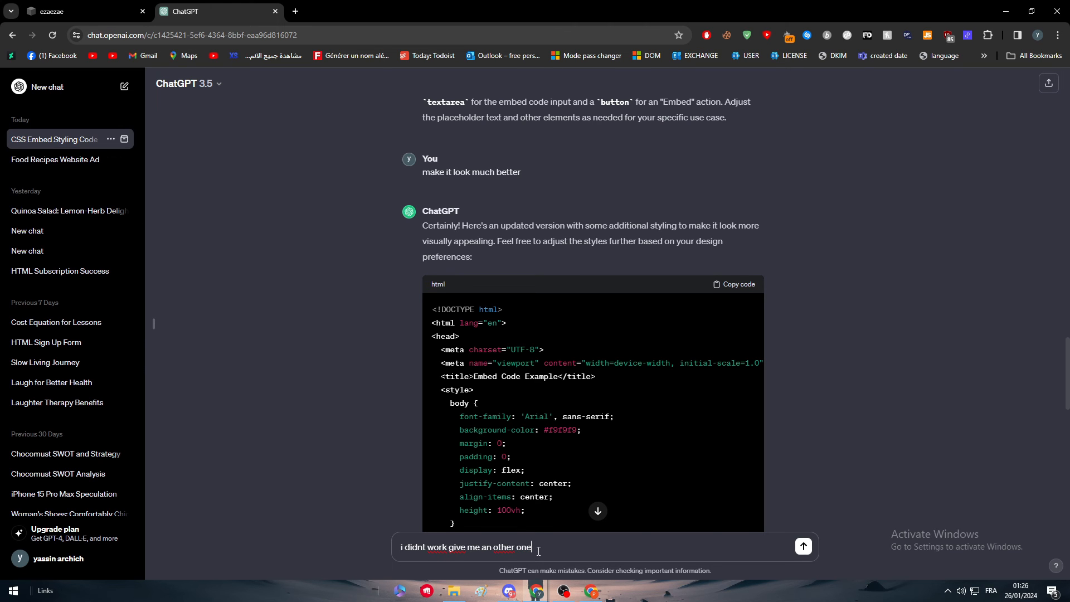
{"action": "key", "text": "Return"}
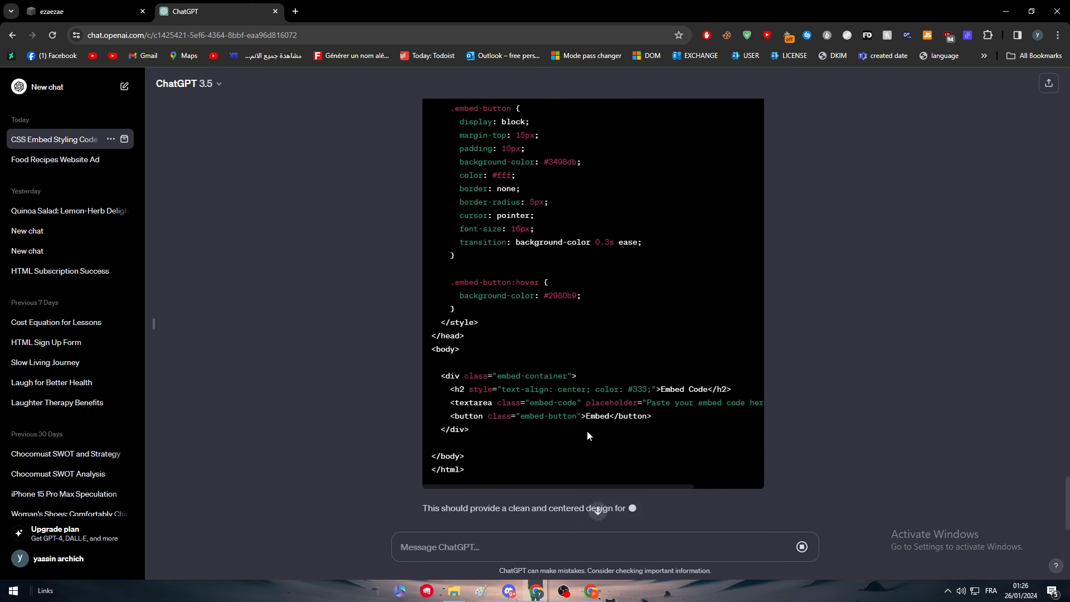
{"action": "scroll", "coordinate": [740, 356], "scroll_direction": "up", "scroll_amount": 15}
{"action": "left_click", "coordinate": [734, 231]}
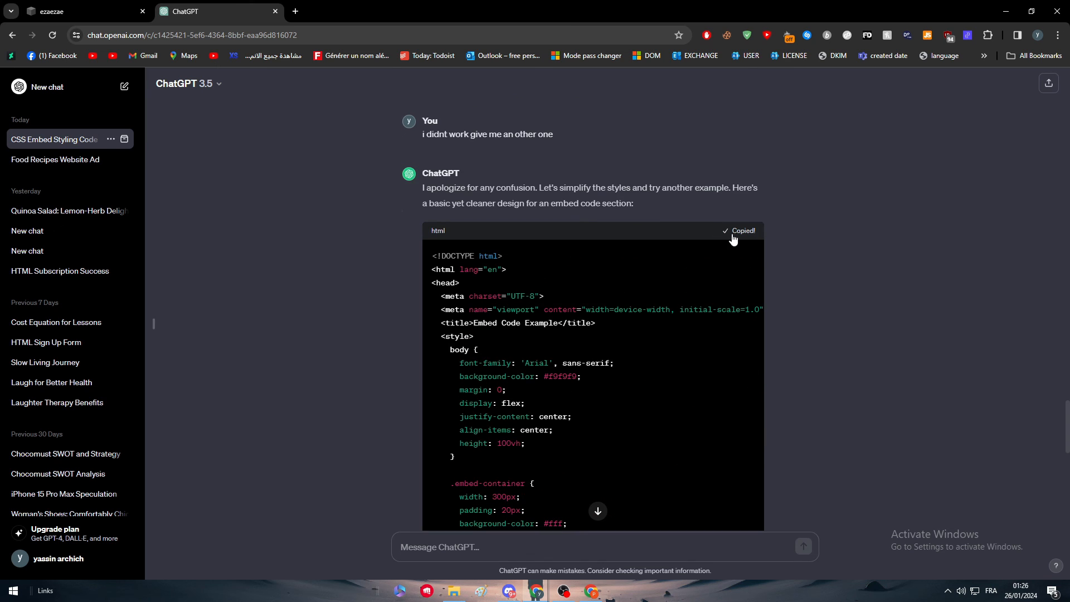
Step: Switch back to the Squarespace editor and add a blank section directly above the Food Recipe section
{"action": "left_click", "coordinate": [83, 11]}
{"action": "left_click", "coordinate": [512, 156]}
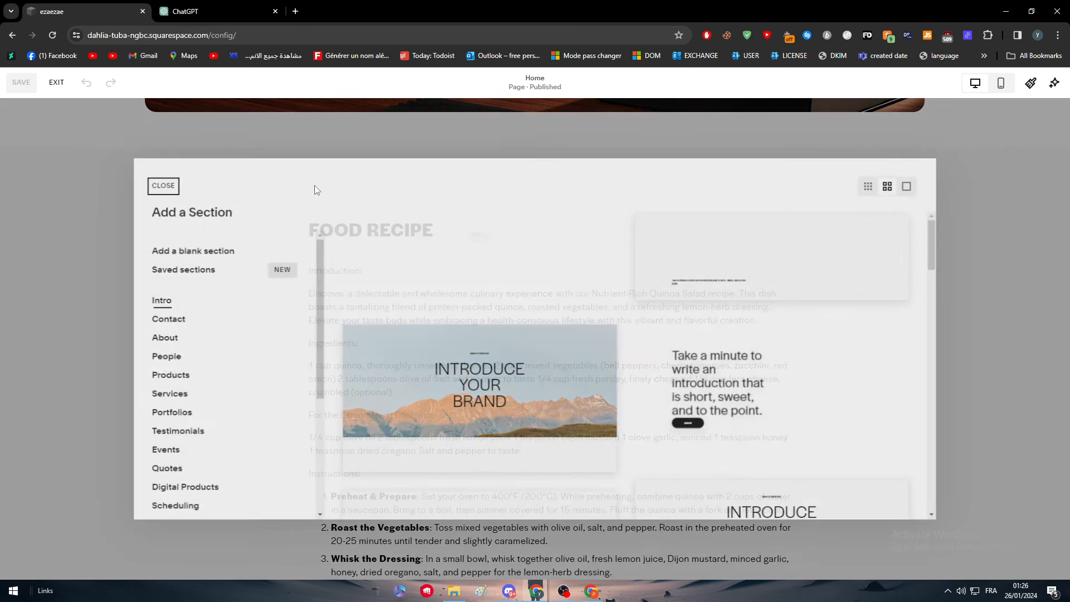
{"action": "left_click", "coordinate": [188, 249]}
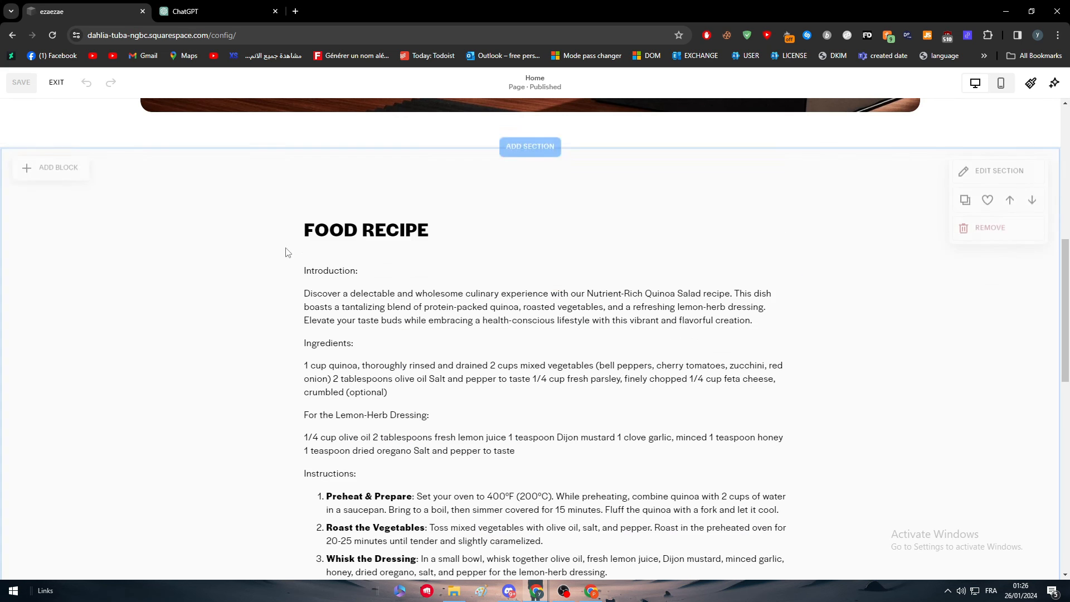
Step: Add a Code block to the new blank section, replace its default HTML with the copied embed code, and close the block's editor
{"action": "left_click", "coordinate": [54, 176]}
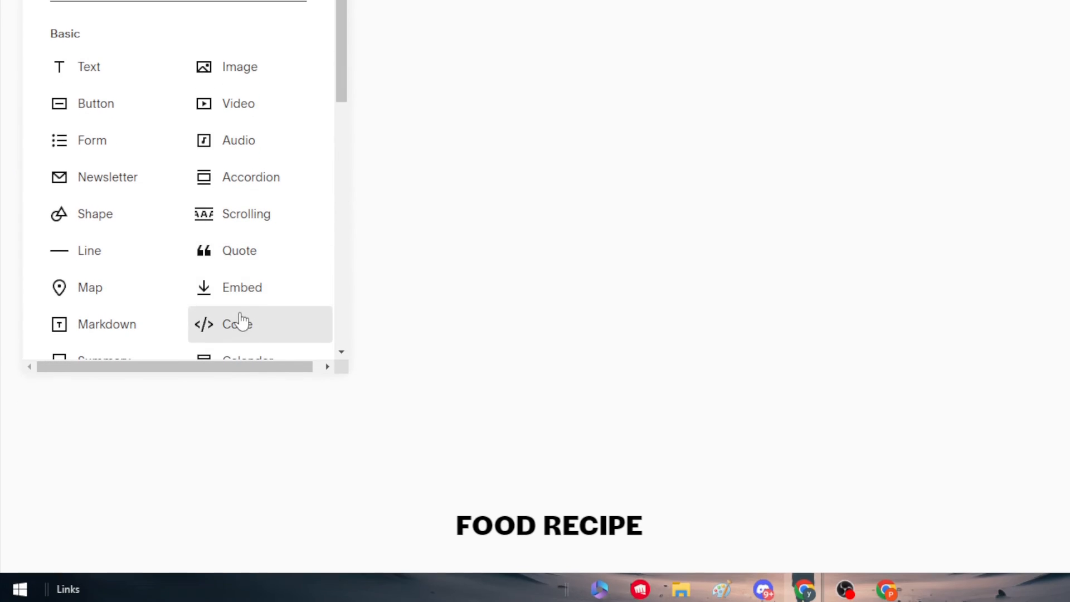
{"action": "left_click", "coordinate": [237, 381]}
{"action": "left_click", "coordinate": [153, 195]}
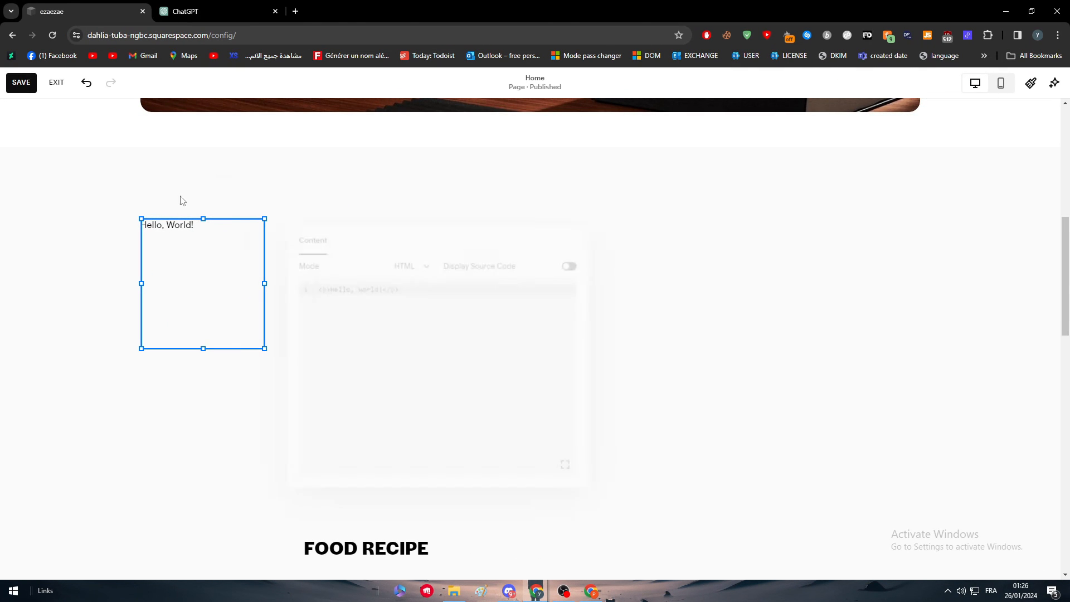
{"action": "key", "text": "ctrl+a"}
{"action": "key", "text": "ctrl+v"}
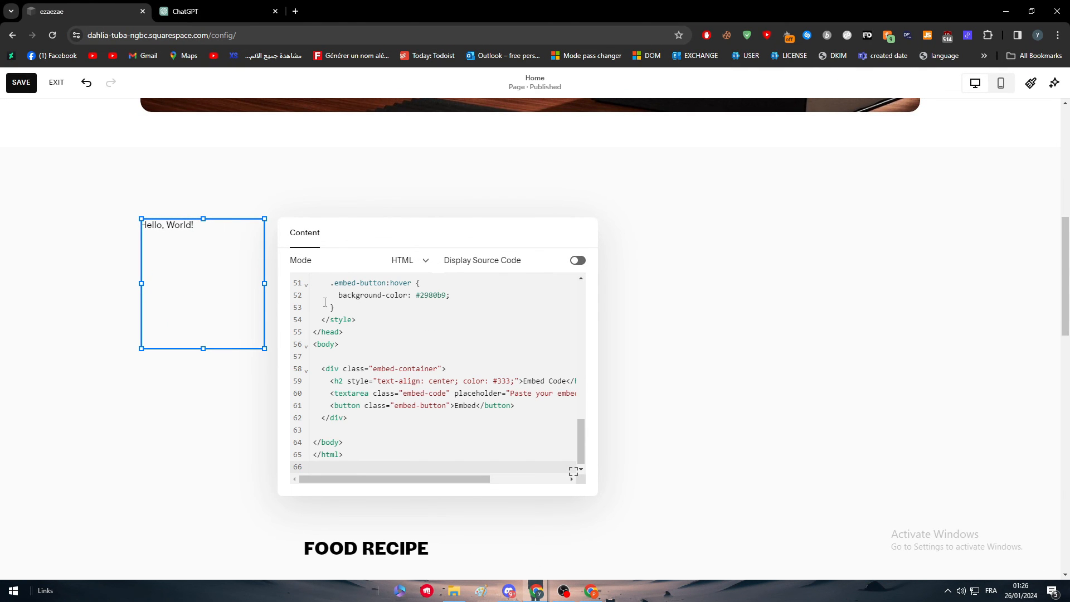
{"action": "scroll", "coordinate": [258, 323], "scroll_direction": "down", "scroll_amount": 11}
{"action": "left_click", "coordinate": [886, 337]}
Step: Move the embed Code block inward from the left edge of its section, above the Food Recipe section, and deselect it
{"action": "scroll", "coordinate": [939, 352], "scroll_direction": "up", "scroll_amount": 8}
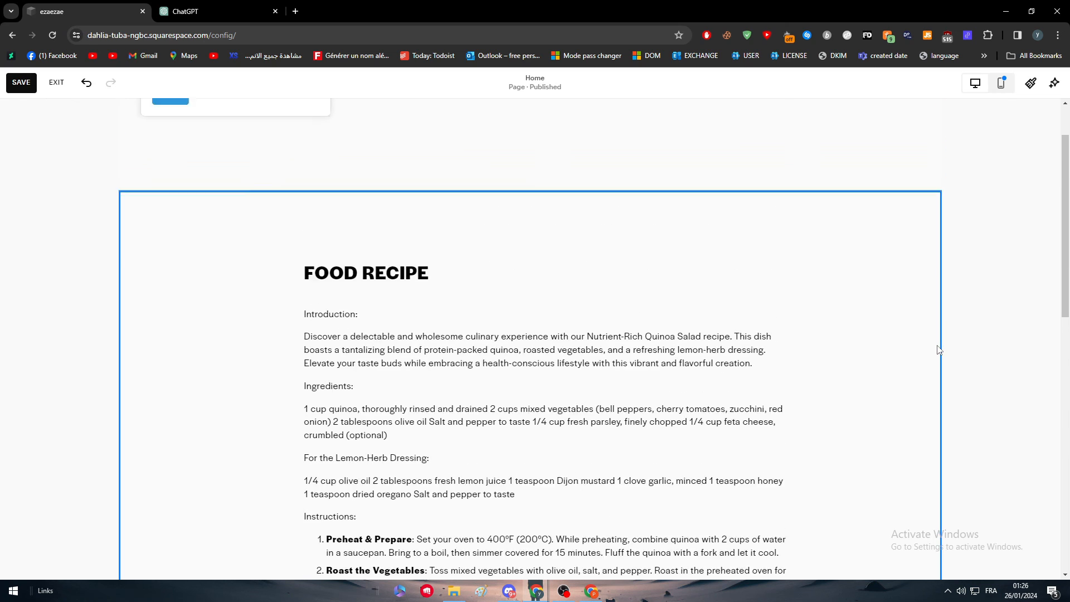
{"action": "left_click_drag", "start_coordinate": [255, 177], "coordinate": [474, 560]}
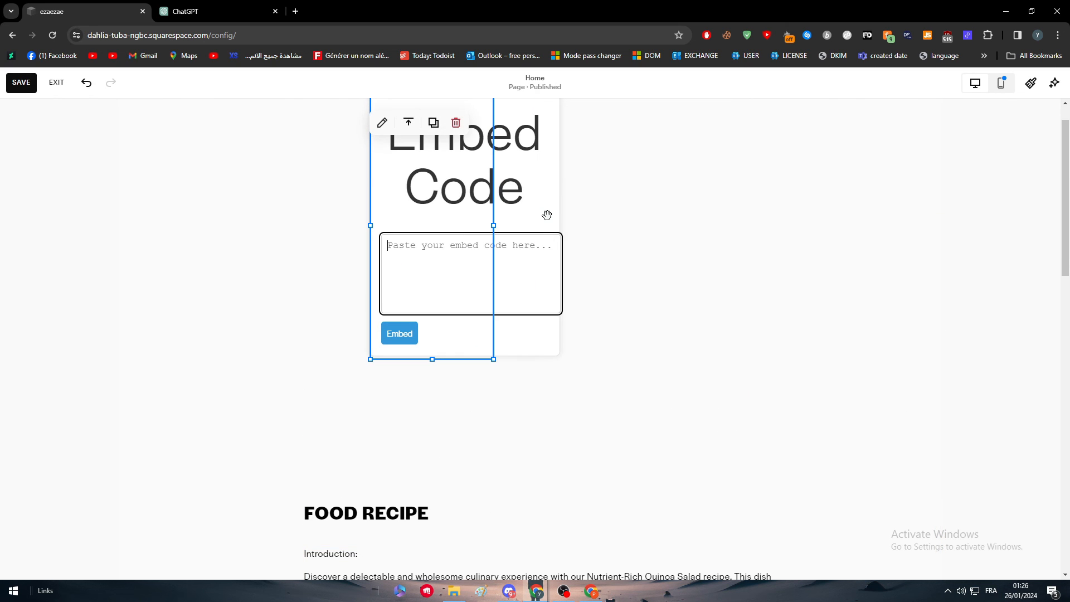
{"action": "left_click_drag", "start_coordinate": [544, 215], "coordinate": [519, 478]}
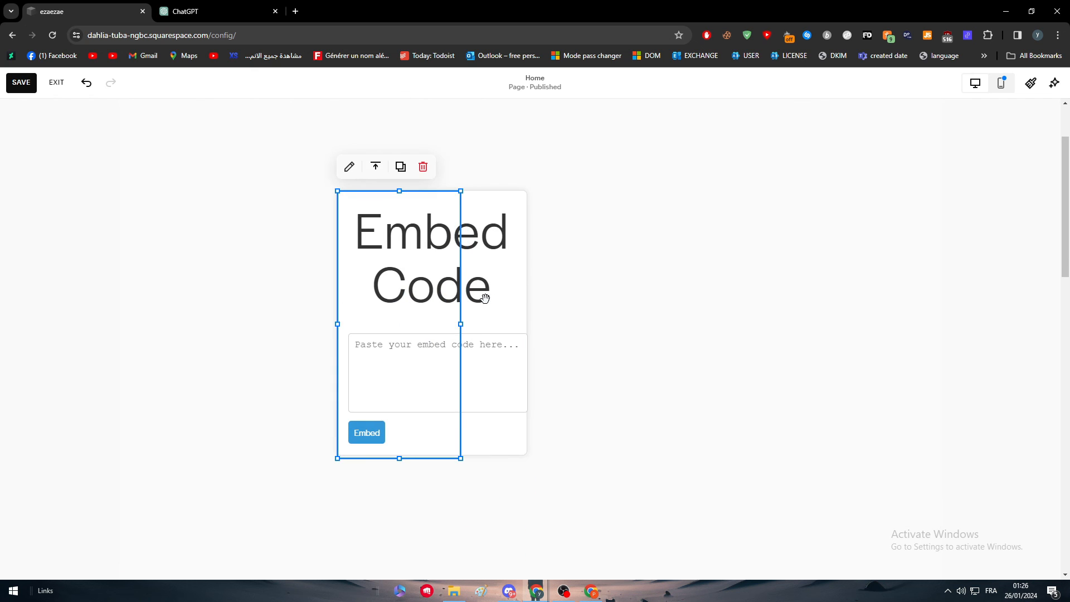
{"action": "left_click_drag", "start_coordinate": [522, 342], "coordinate": [443, 308]}
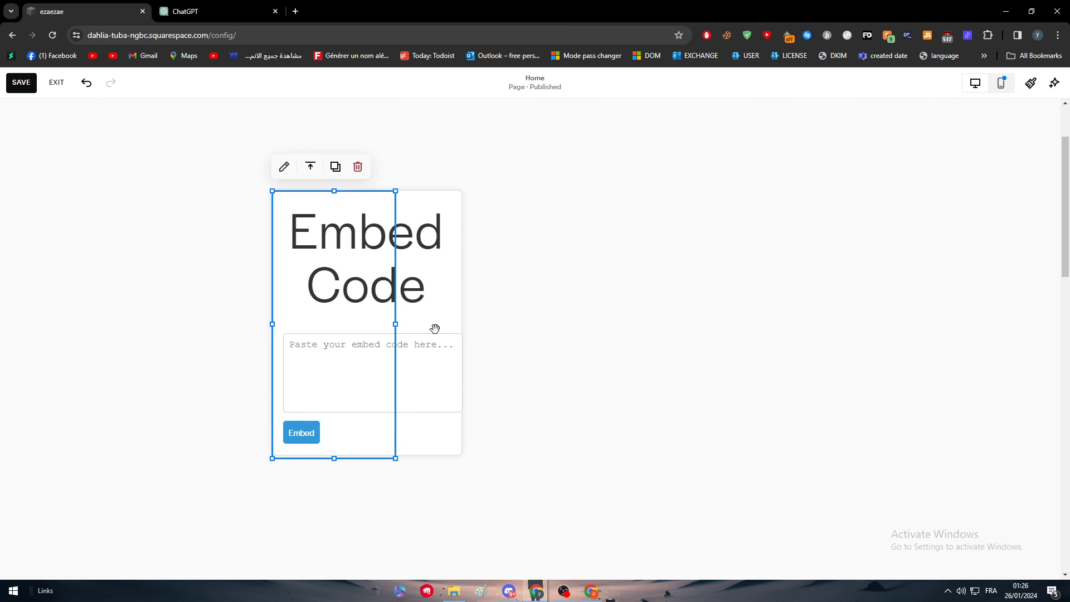
{"action": "left_click", "coordinate": [464, 323]}
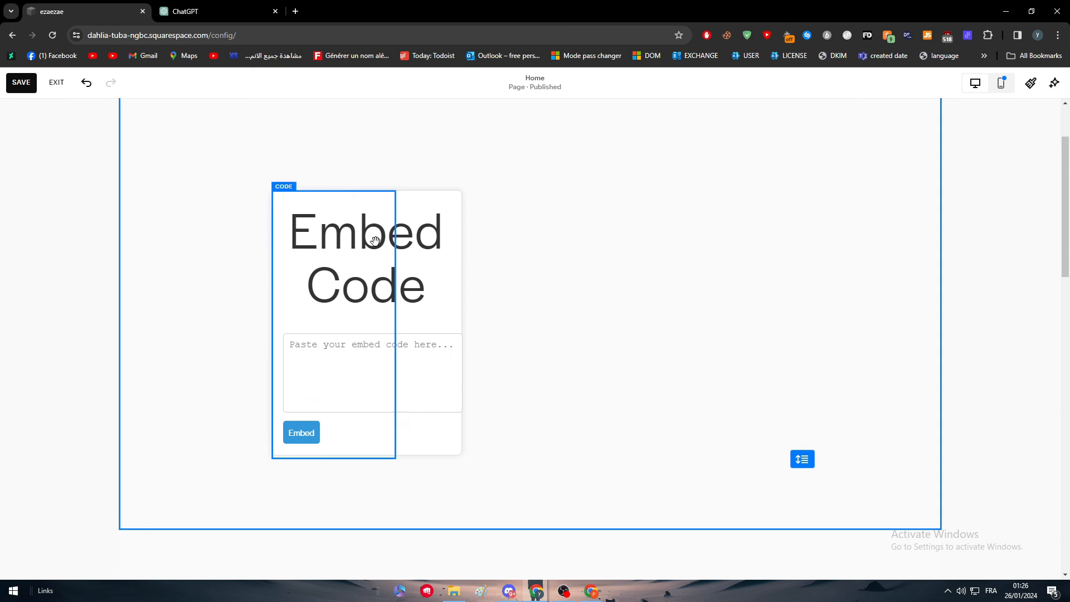